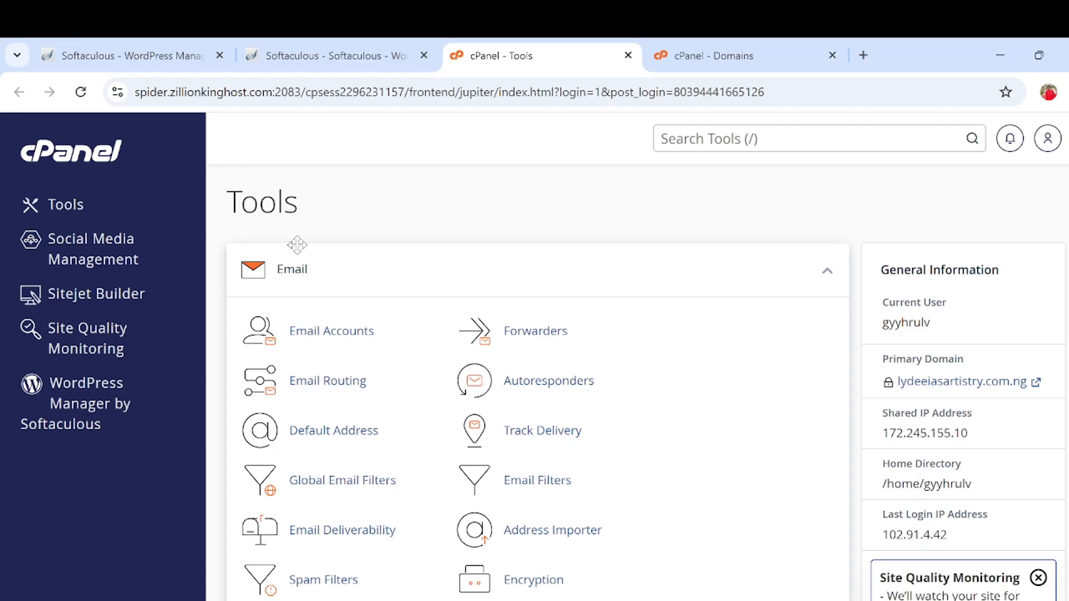
Scroll the cPanel Tools page down to the Software group with Softaculous Apps Installer
scroll(437, 296, down, 10)
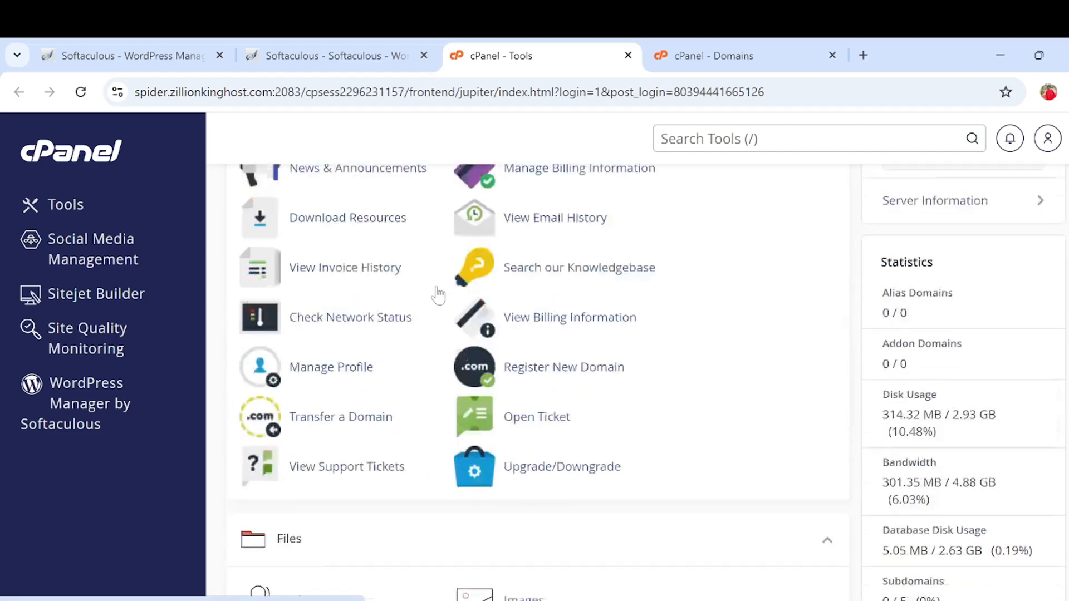
scroll(438, 295, down, 15)
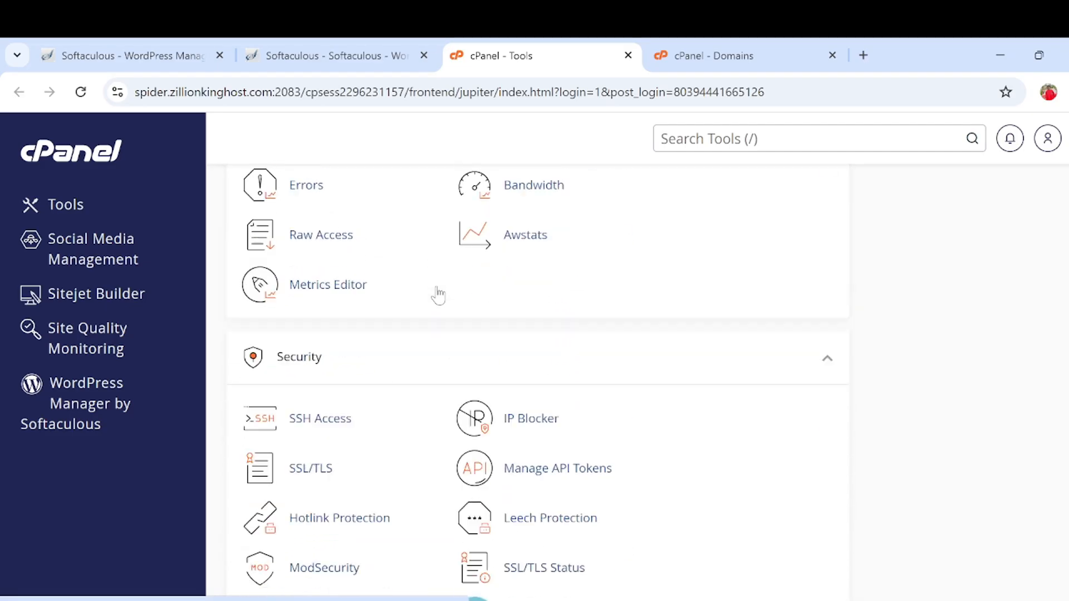
scroll(438, 295, down, 8)
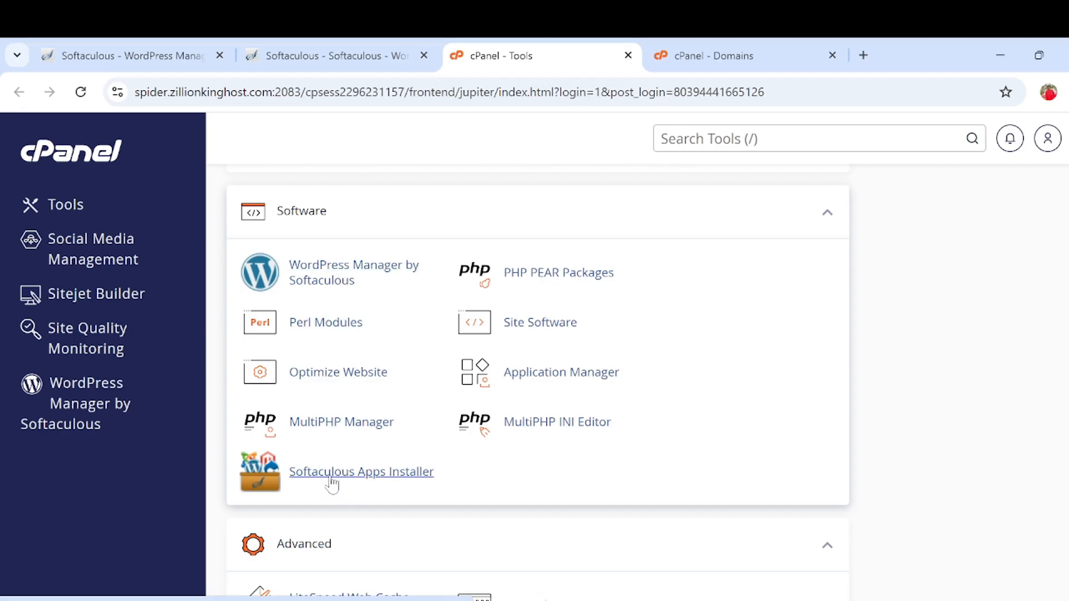
Launch Softaculous Apps Installer and scroll through the WordPress Software Setup form
click(383, 477)
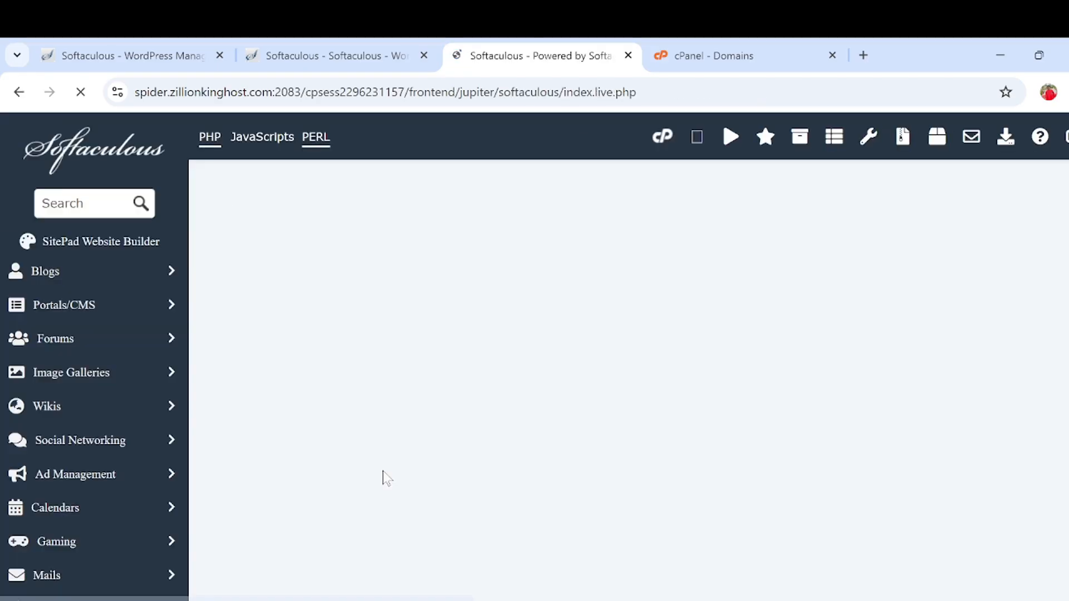
scroll(438, 384, down, 3)
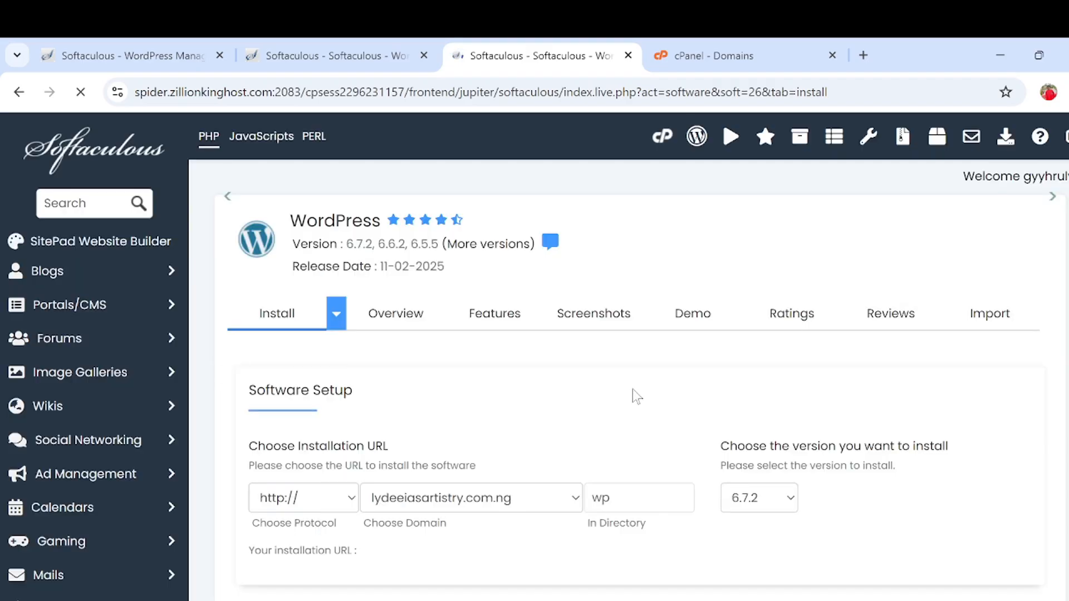
scroll(478, 484, down, 1)
scroll(478, 489, down, 1)
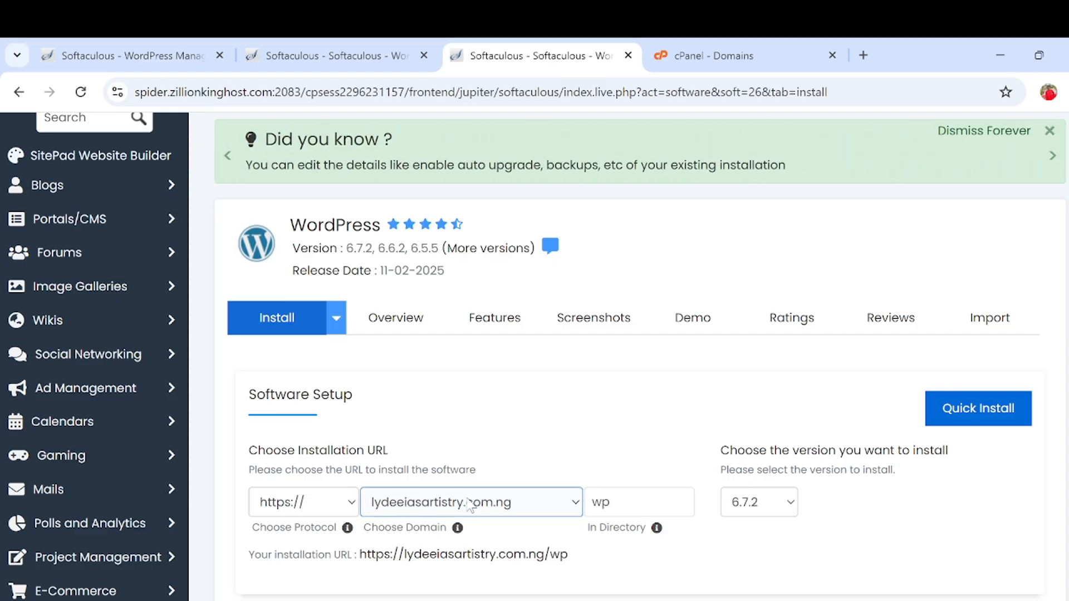
Choose prime.lydeeiasartistry.com.ng as the WordPress installation domain
click(576, 509)
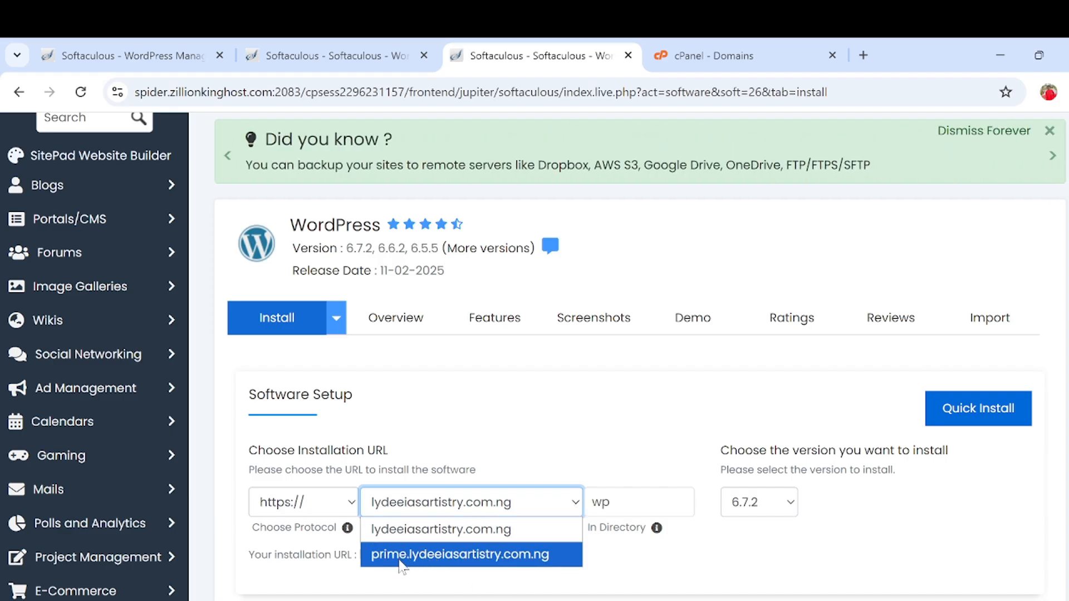
click(421, 557)
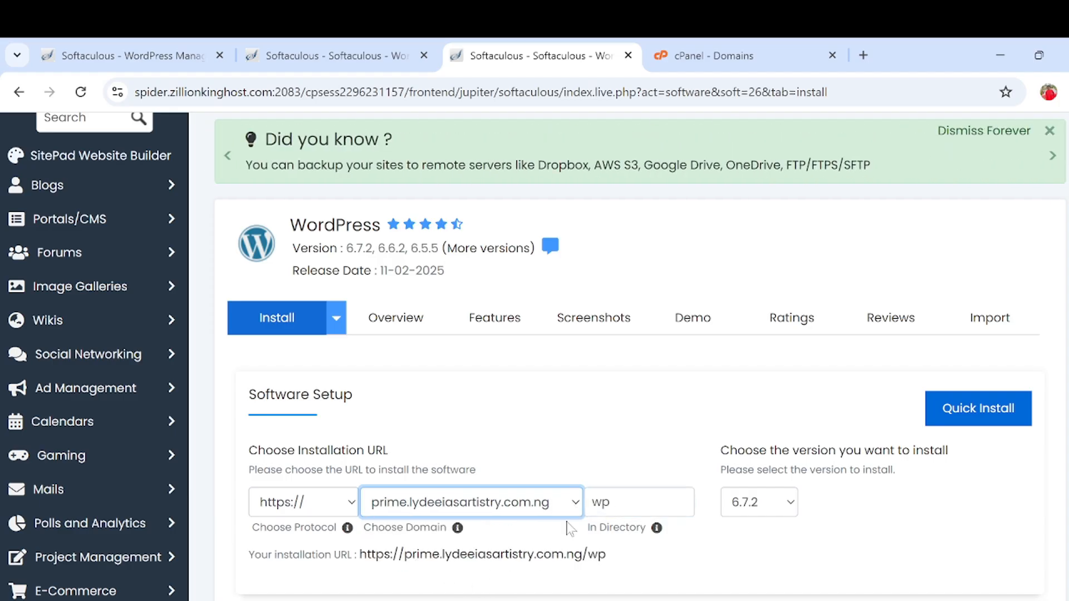
scroll(625, 463, down, 10)
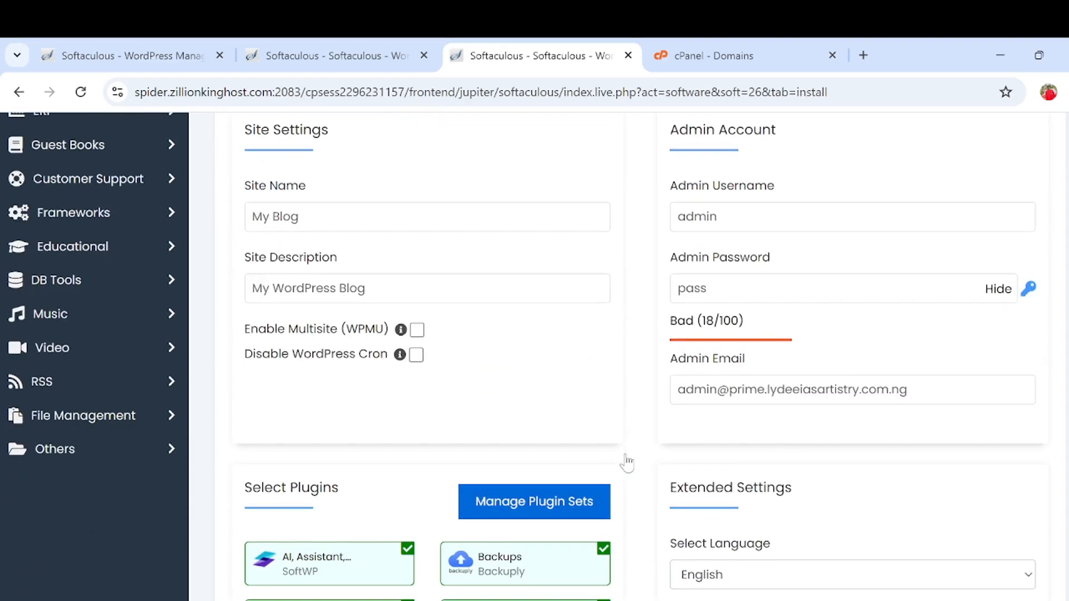
scroll(643, 443, up, 3)
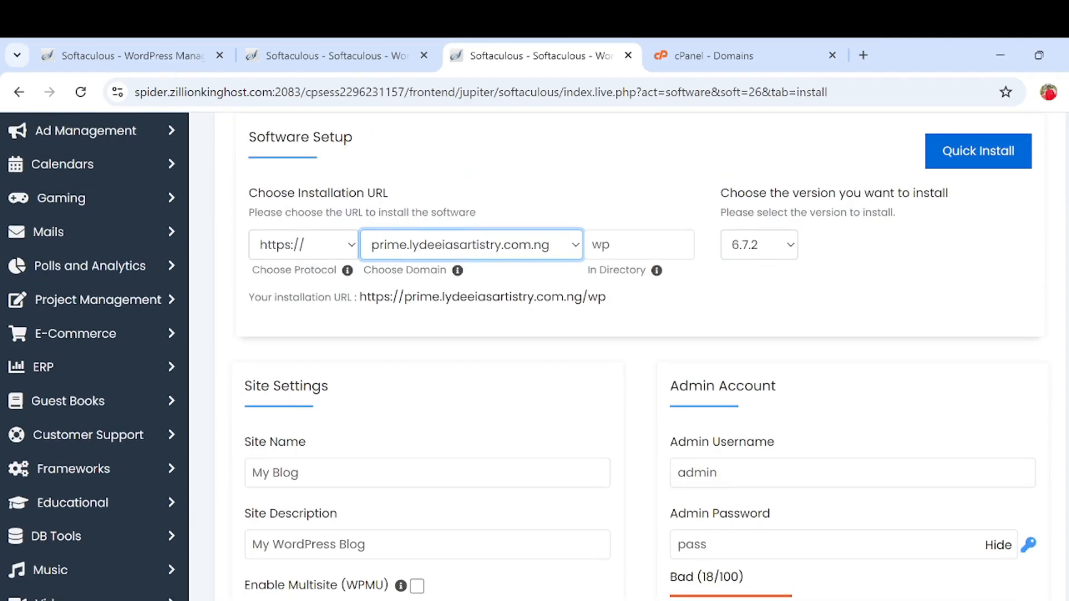
scroll(741, 490, down, 1)
Replace the admin password with a stronger one and start the installation
click(740, 479)
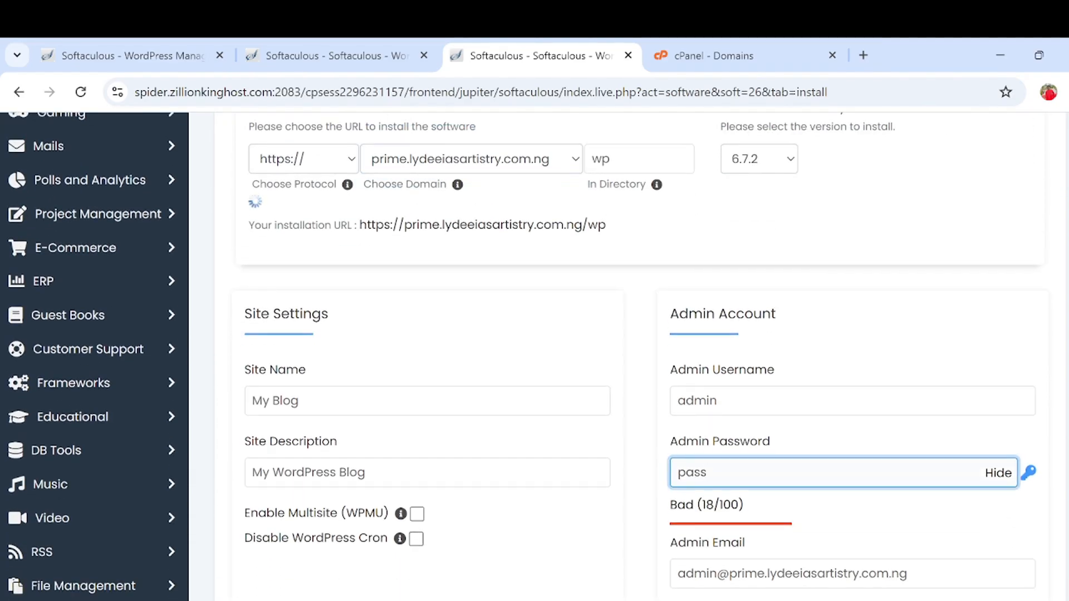
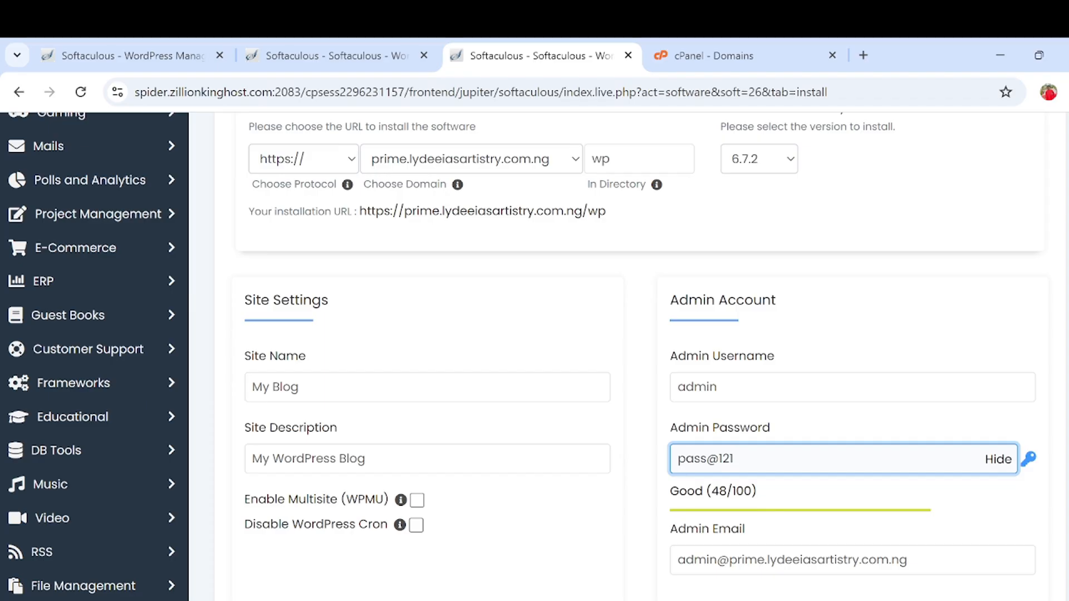
scroll(598, 467, up, 5)
scroll(600, 465, down, 9)
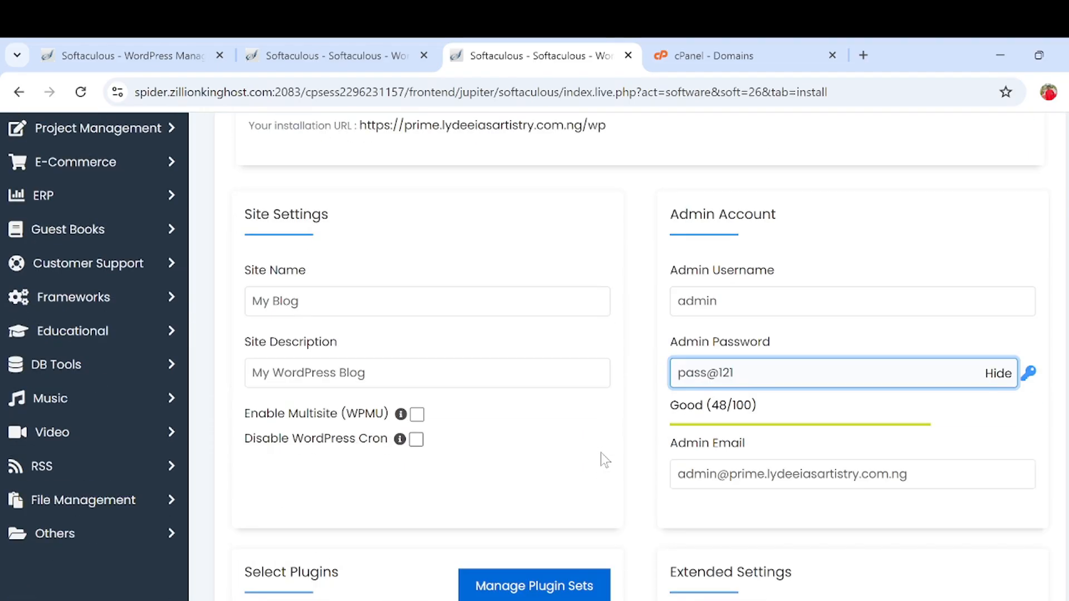
scroll(601, 479, down, 5)
click(644, 499)
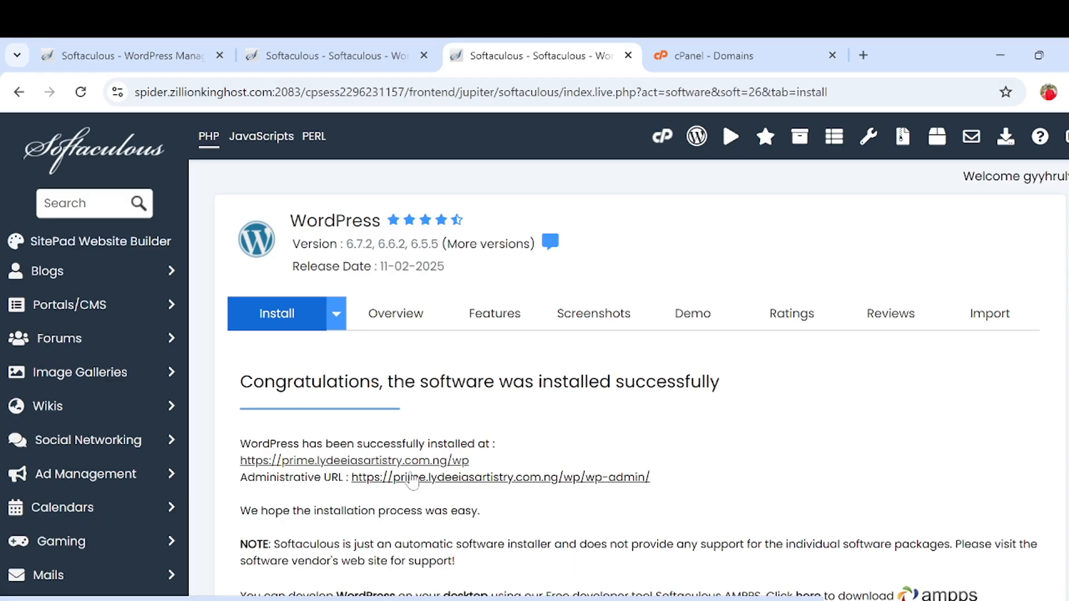
Open the new site's Administrative URL in a new browser tab
right_click(438, 486)
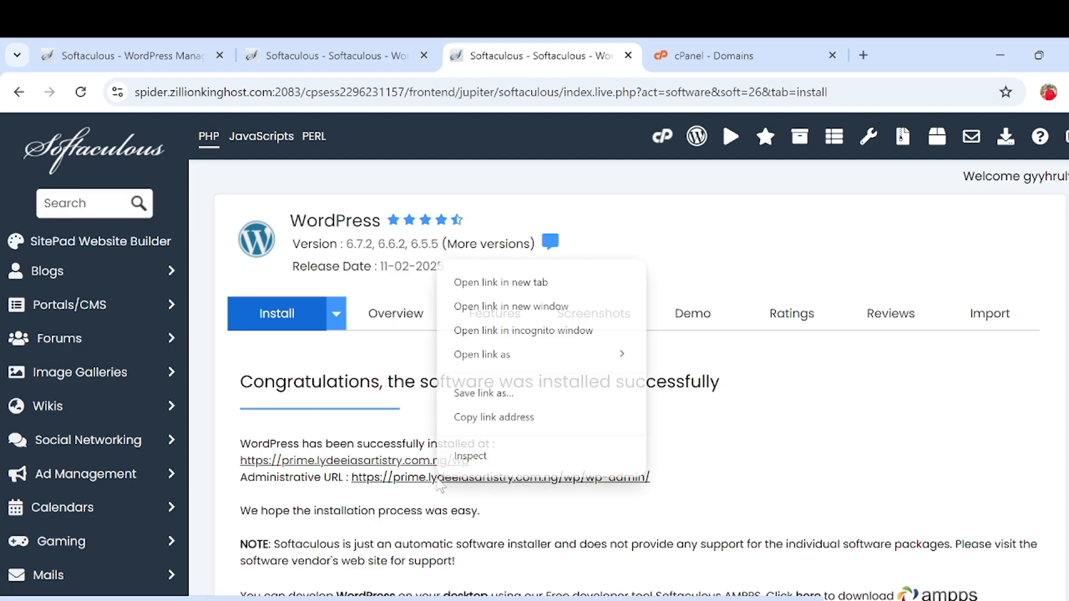
click(522, 285)
Switch to the wp-admin tab and browse the My Blog dashboard and its sidebar menus
click(647, 56)
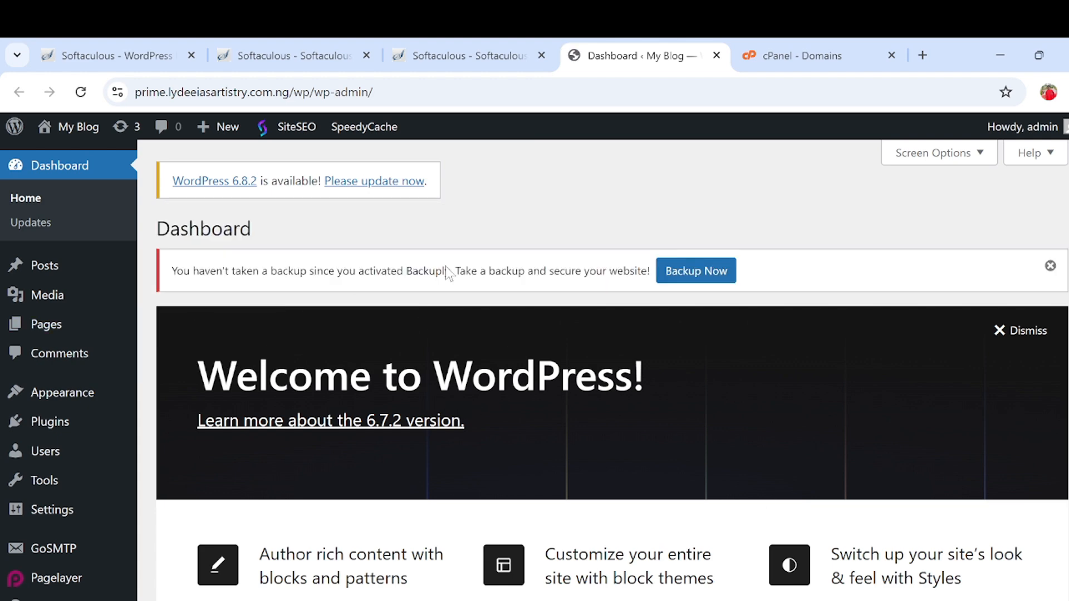
scroll(175, 343, down, 2)
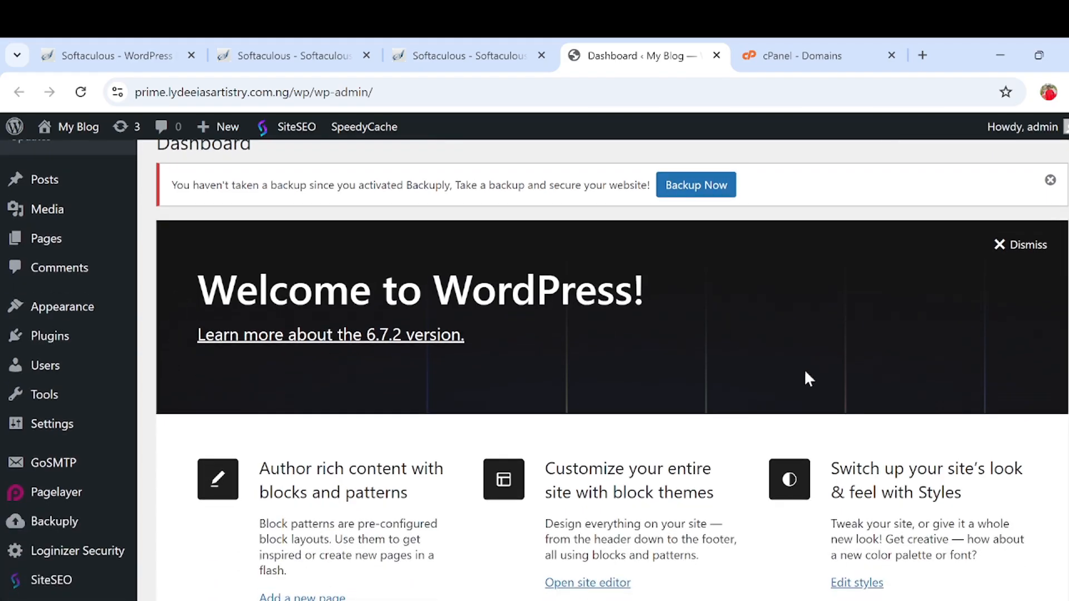
scroll(501, 426, down, 2)
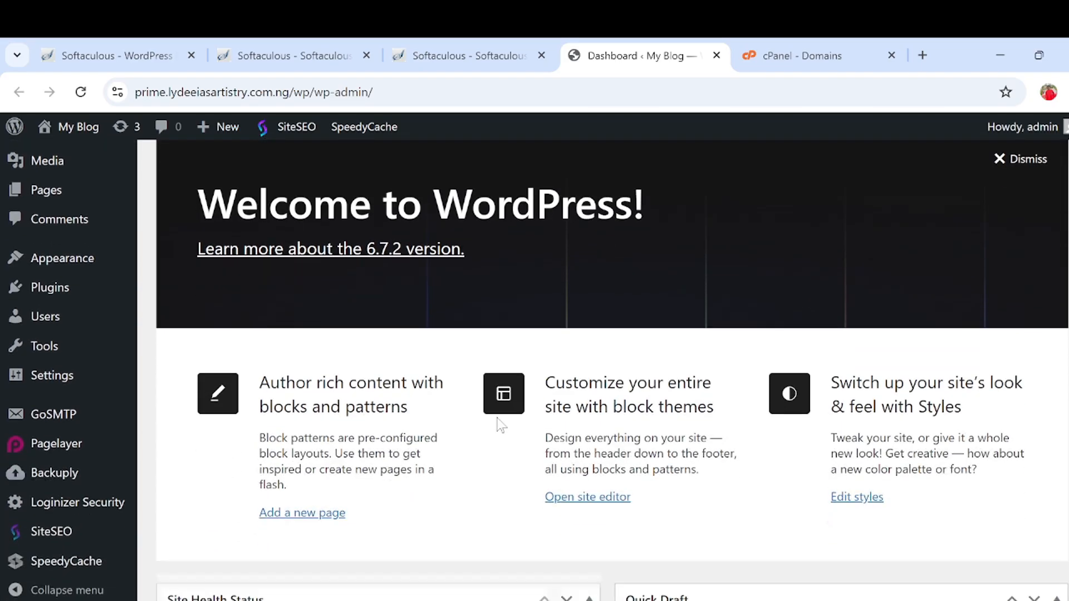
scroll(502, 426, up, 4)
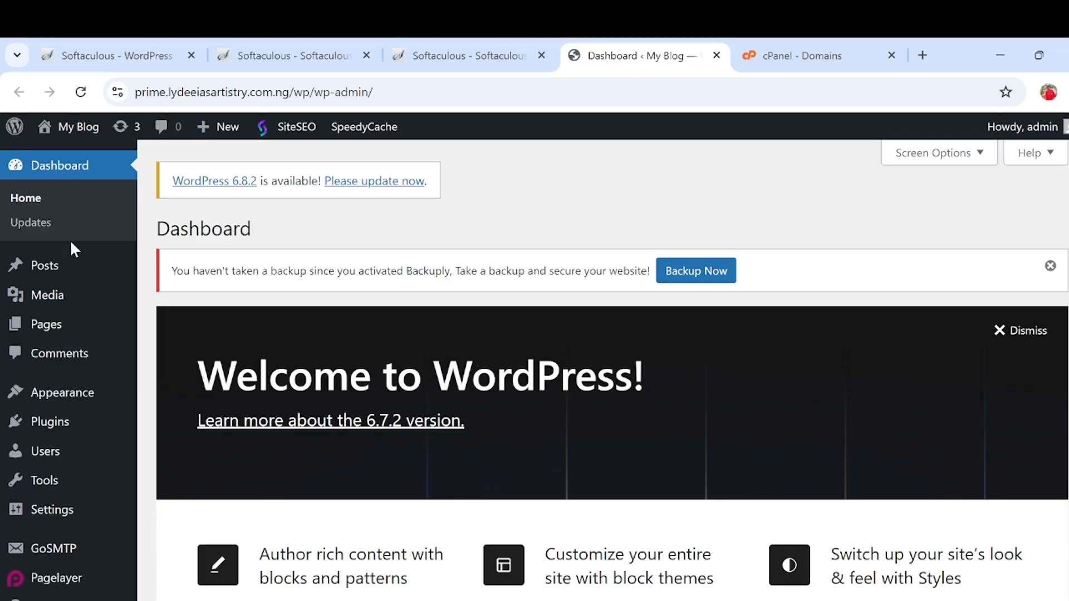
mouse_move(50, 328)
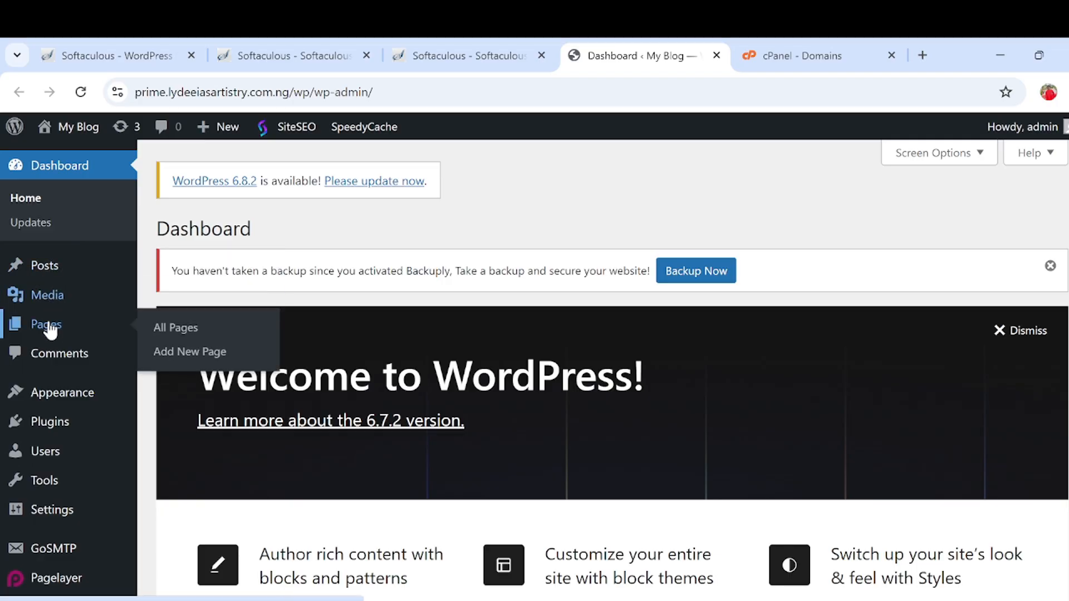
scroll(60, 426, down, 1)
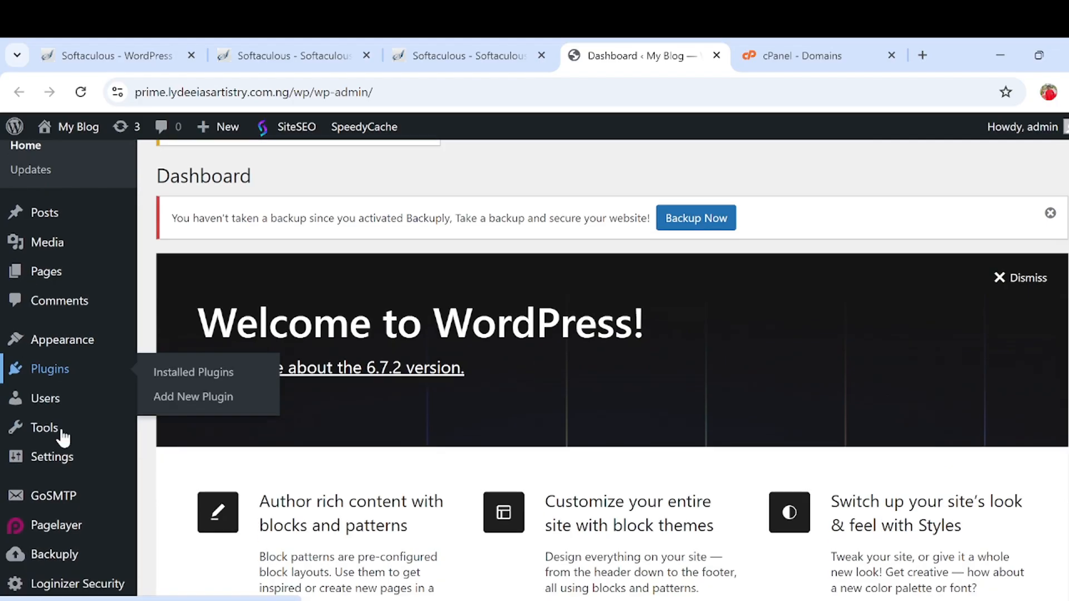
scroll(60, 423, down, 1)
scroll(68, 444, down, 3)
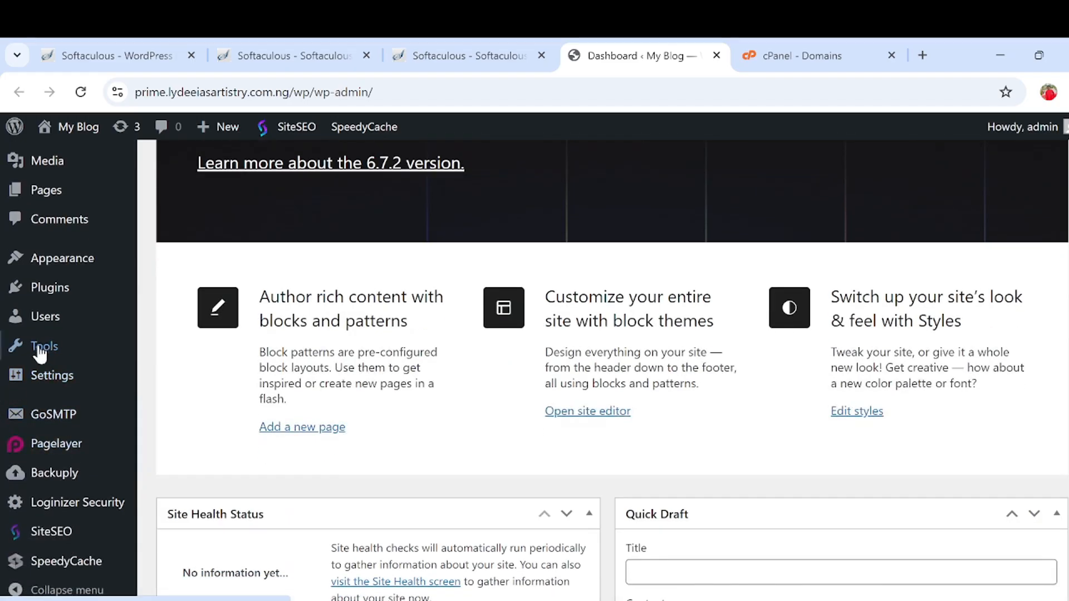
scroll(83, 357, up, 3)
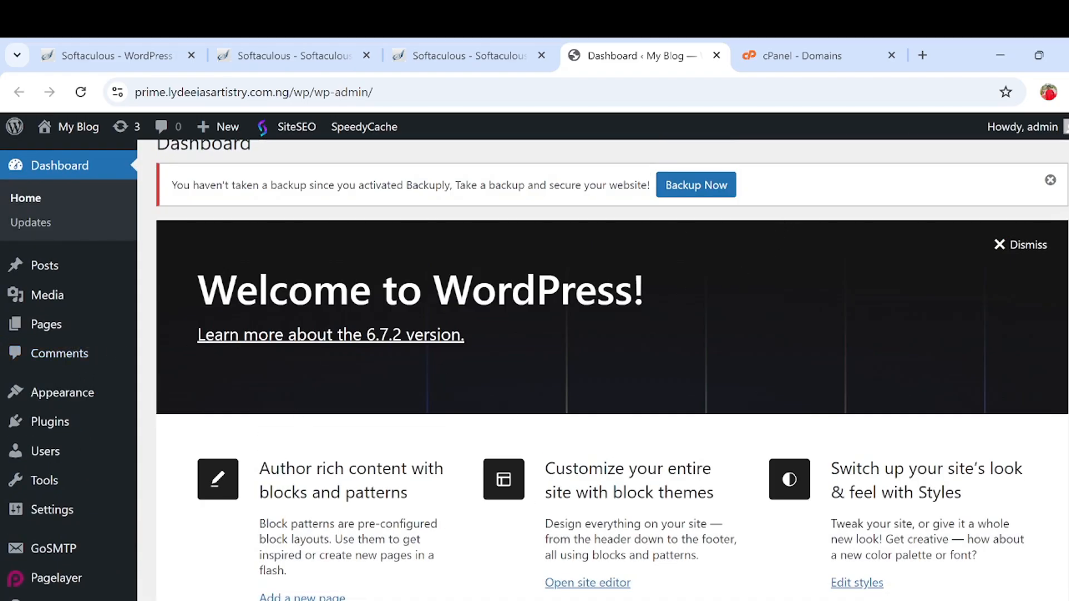
scroll(362, 338, down, 2)
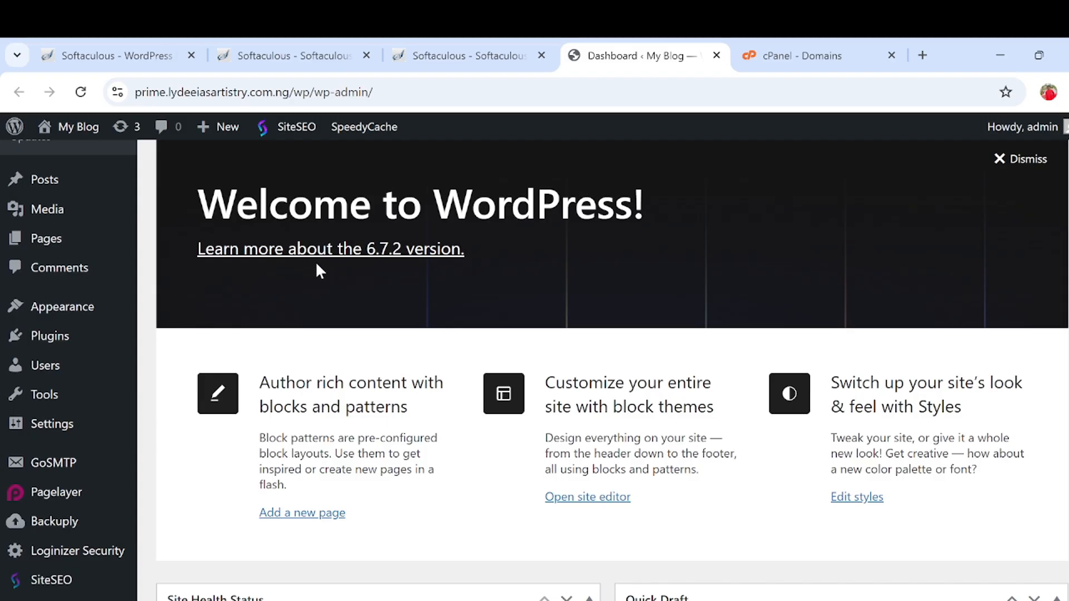
mouse_move(82, 315)
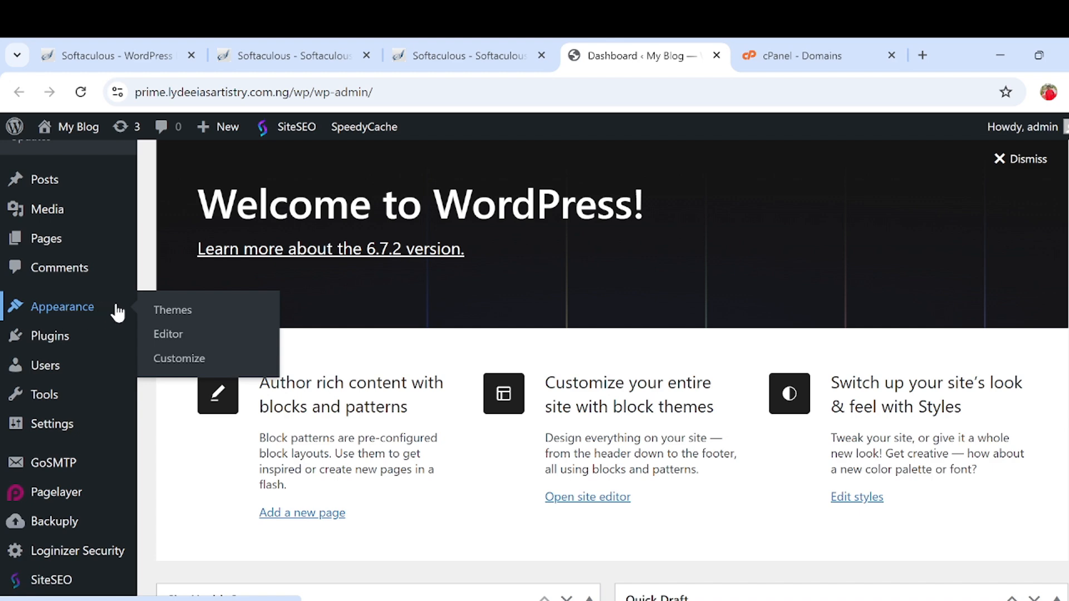
click(173, 313)
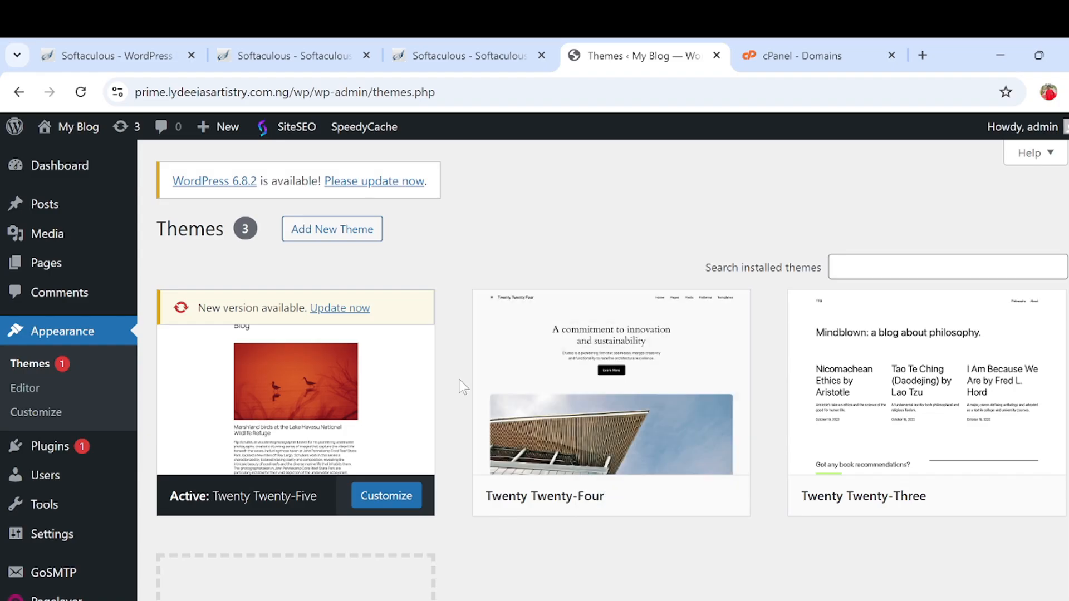
scroll(462, 384, down, 3)
mouse_move(696, 304)
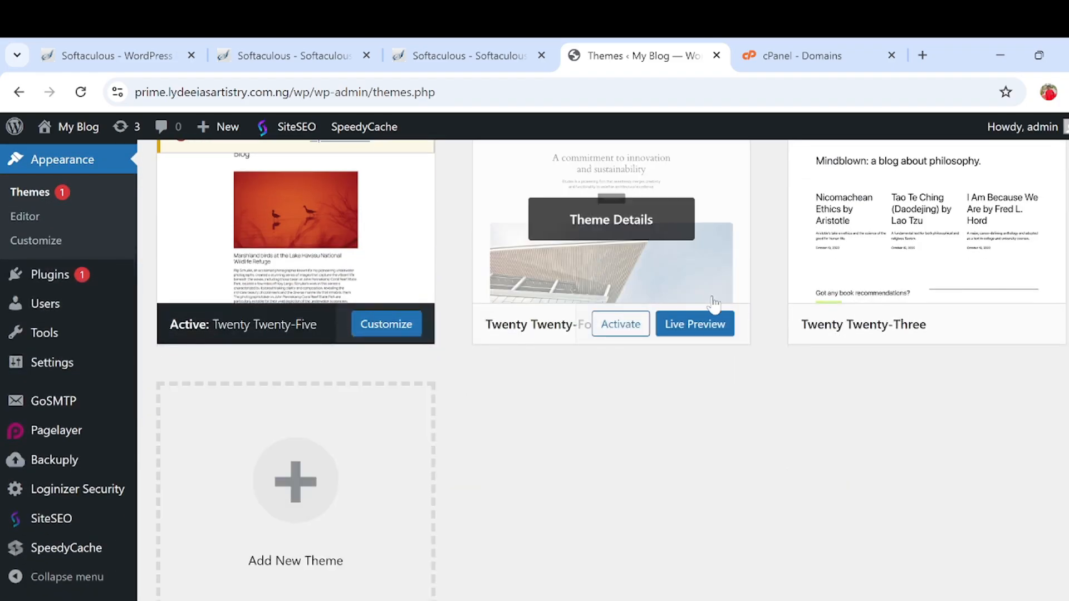
scroll(714, 304, down, 2)
scroll(649, 348, up, 5)
mouse_move(858, 332)
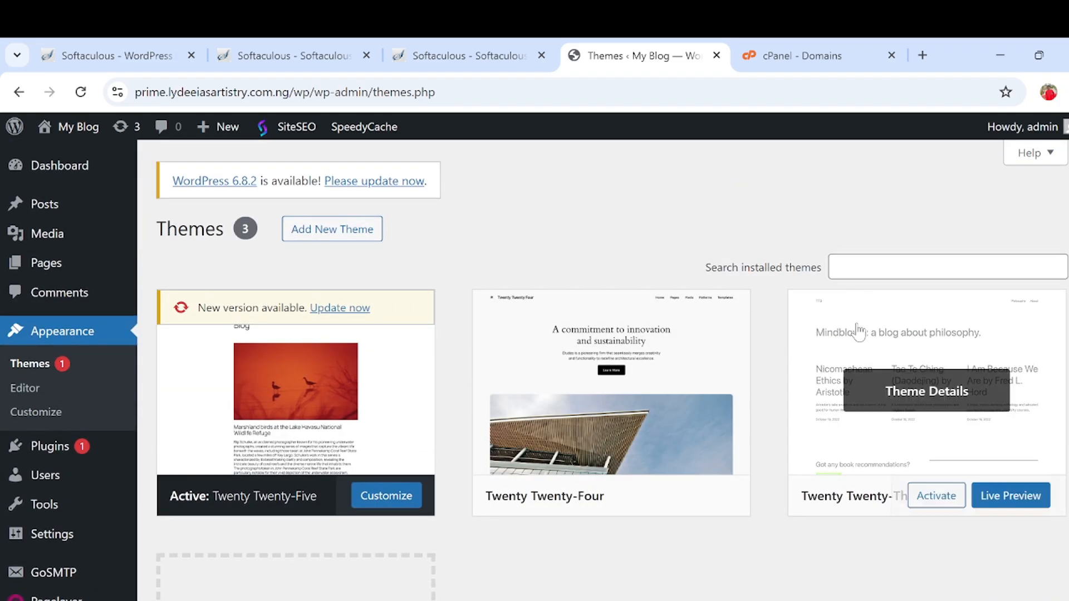
scroll(852, 340, down, 2)
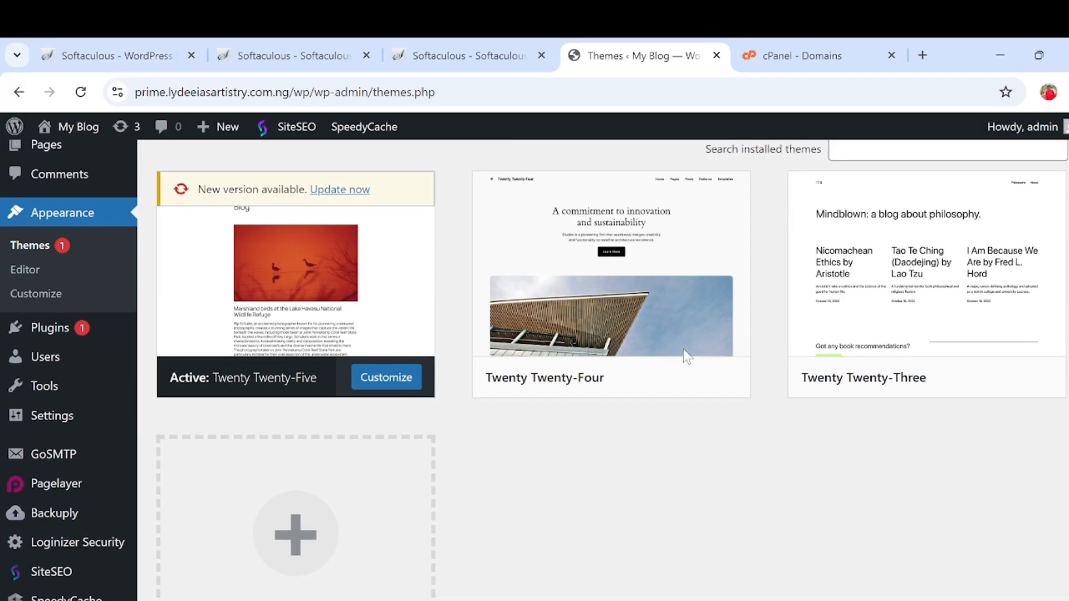
scroll(687, 356, up, 2)
mouse_move(863, 398)
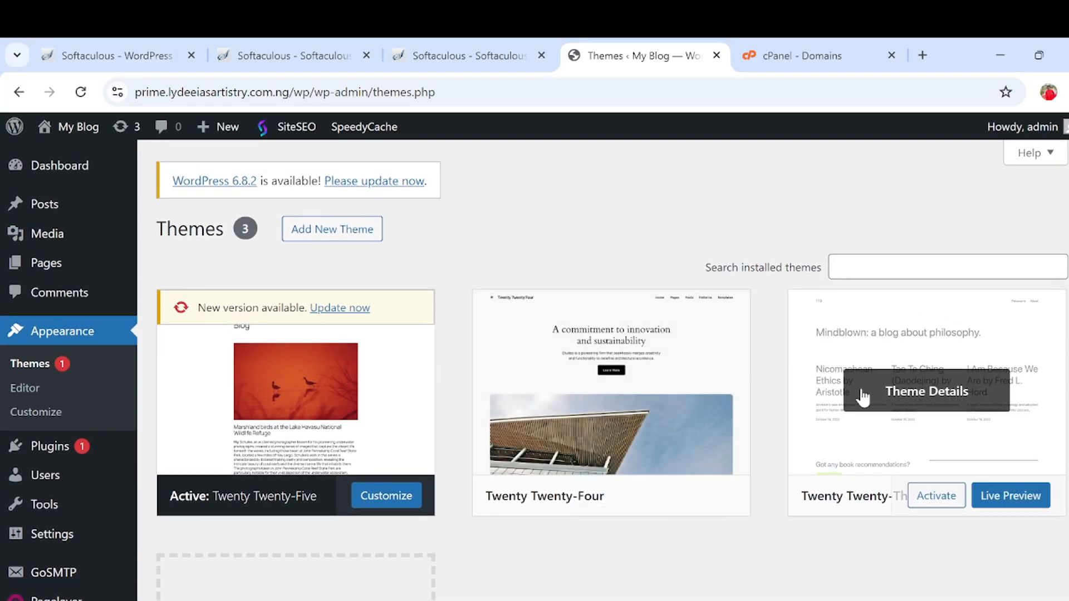
scroll(505, 301, down, 3)
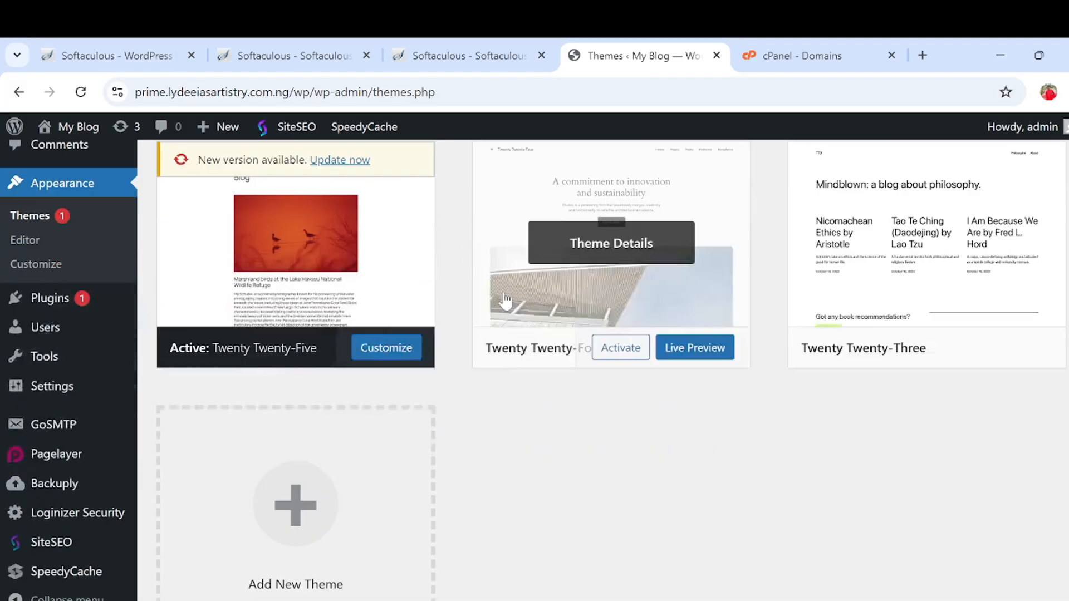
scroll(807, 394, up, 3)
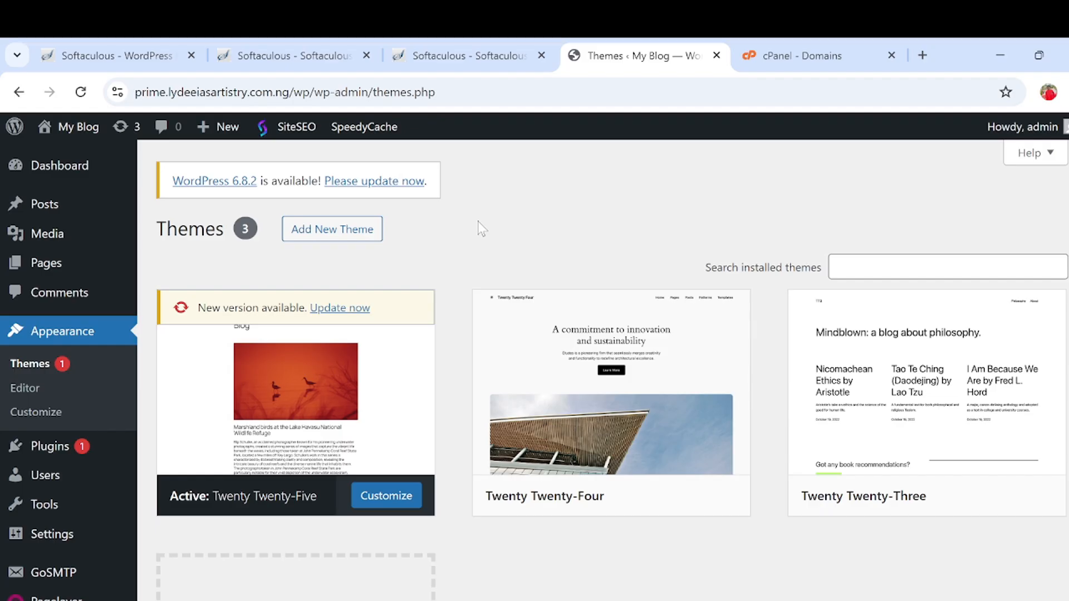
Upload avas.zip as a new theme, install it, and activate Avas
click(338, 234)
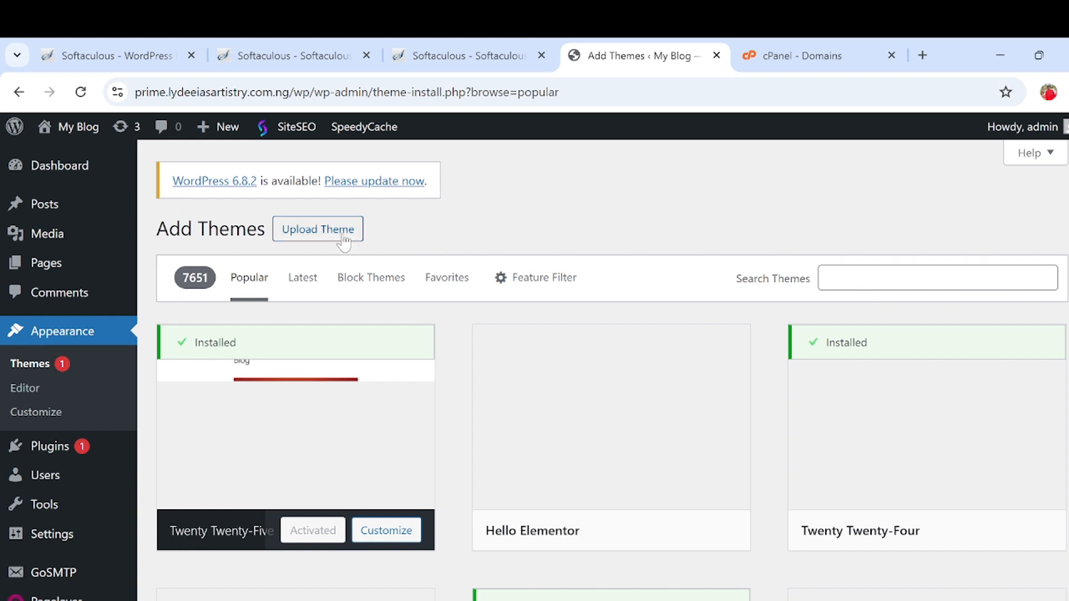
click(342, 239)
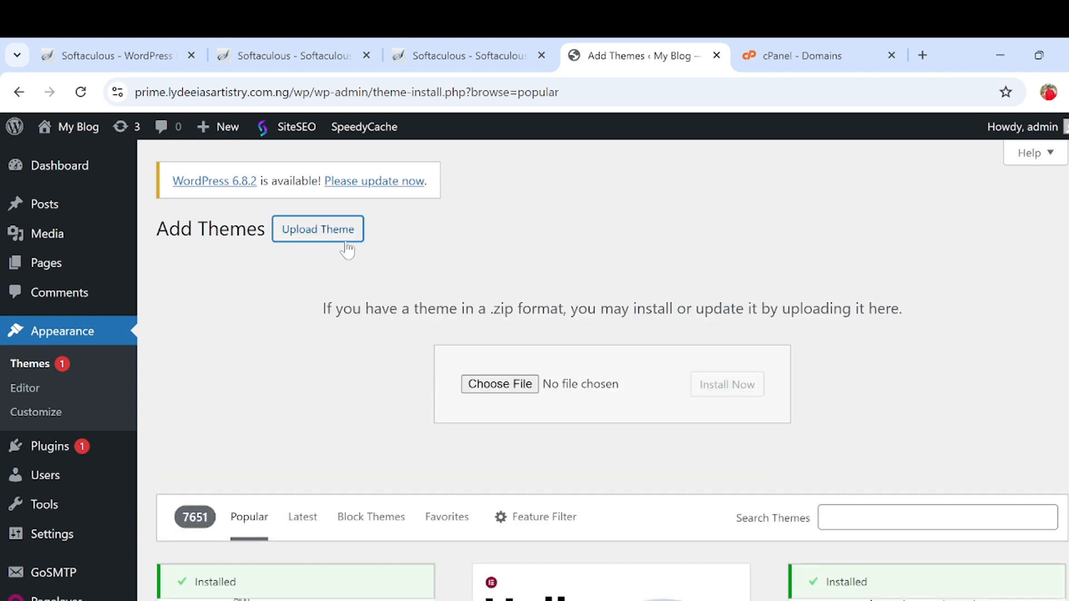
click(480, 387)
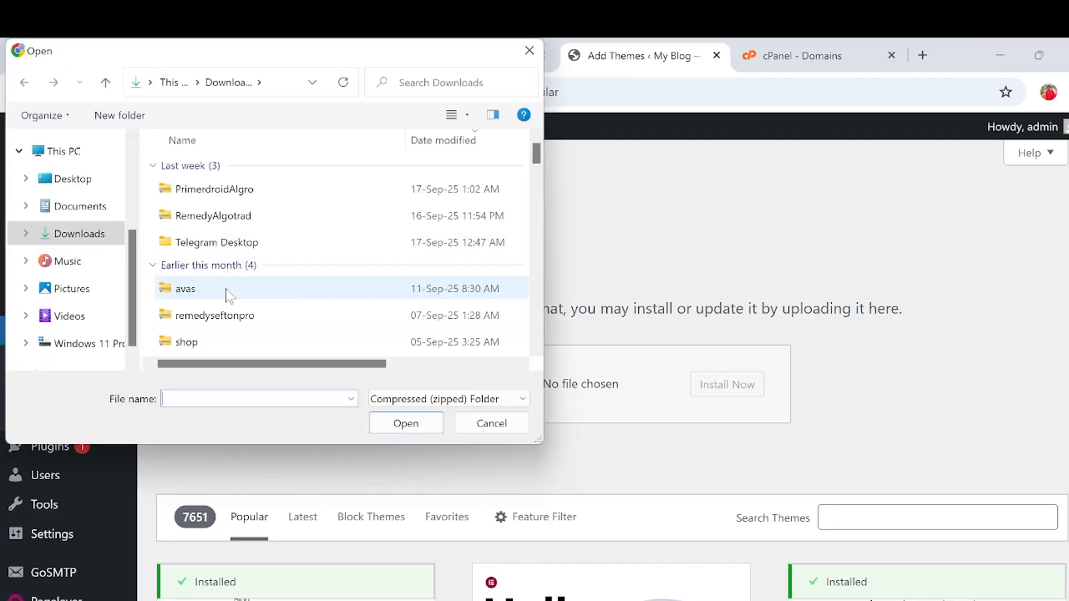
click(226, 290)
click(406, 423)
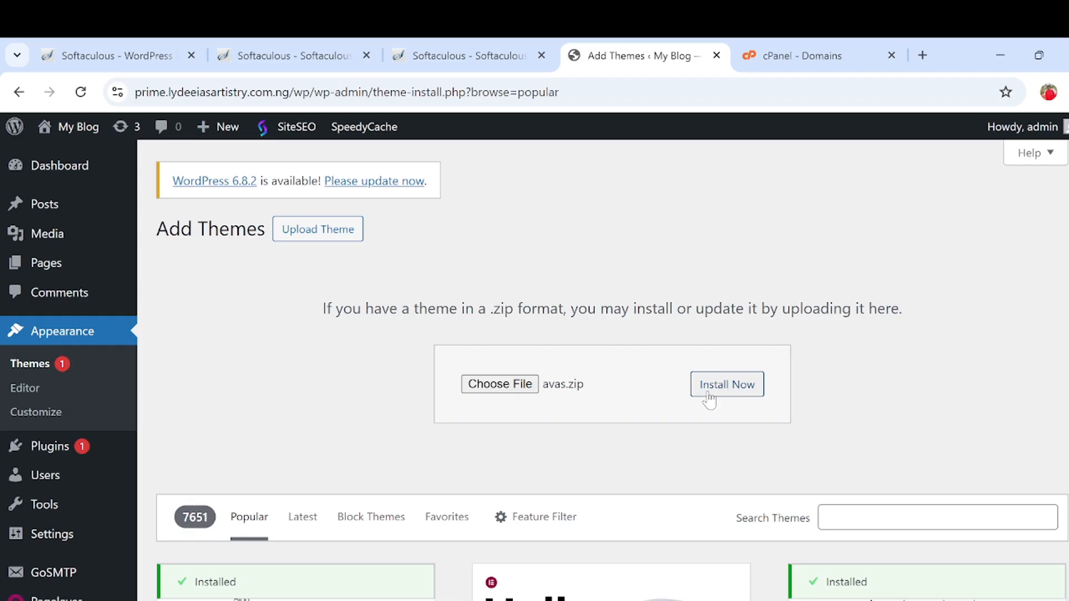
click(708, 393)
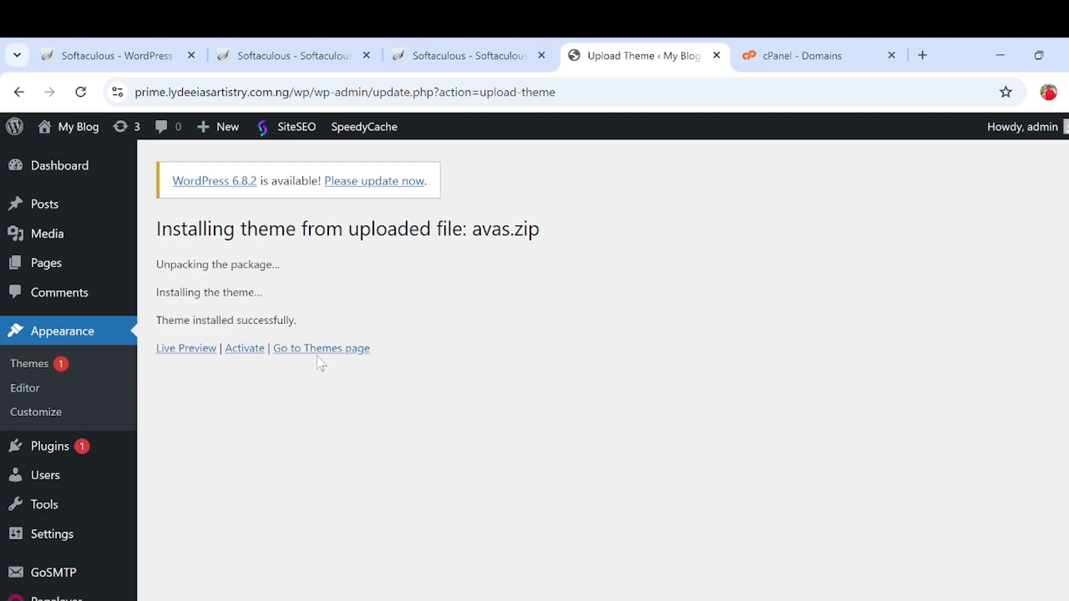
click(245, 350)
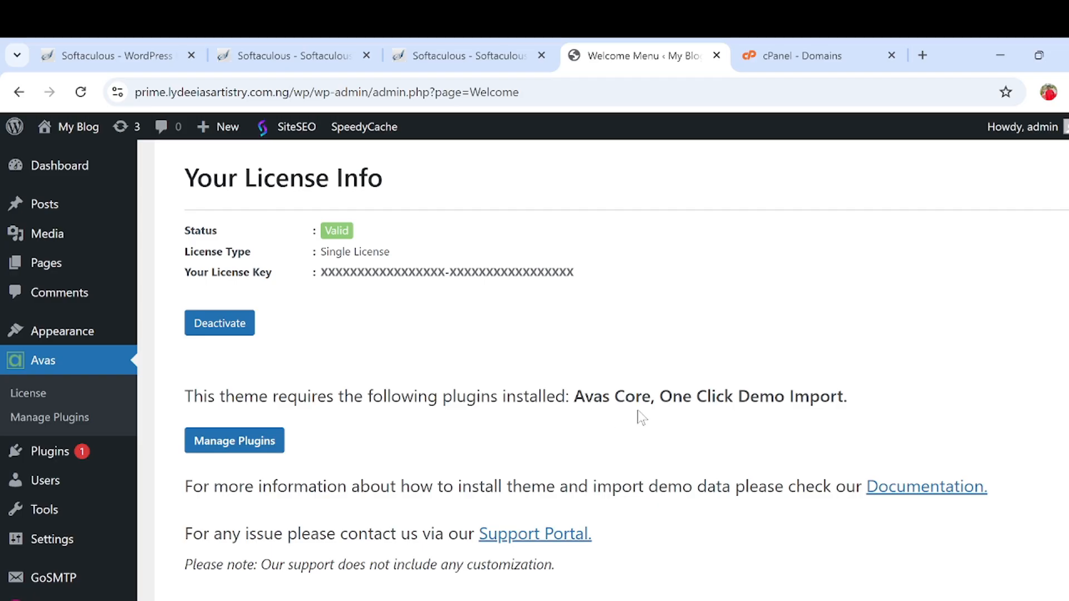
Bulk-install the required Avas Core and One Click Demo Import plugins
click(260, 450)
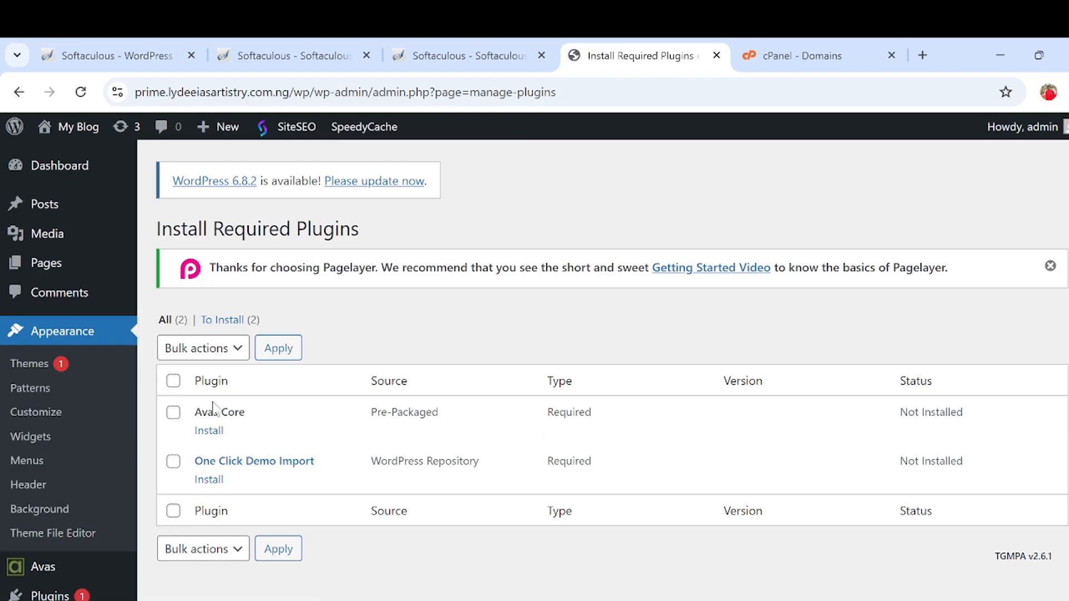
click(173, 382)
click(237, 351)
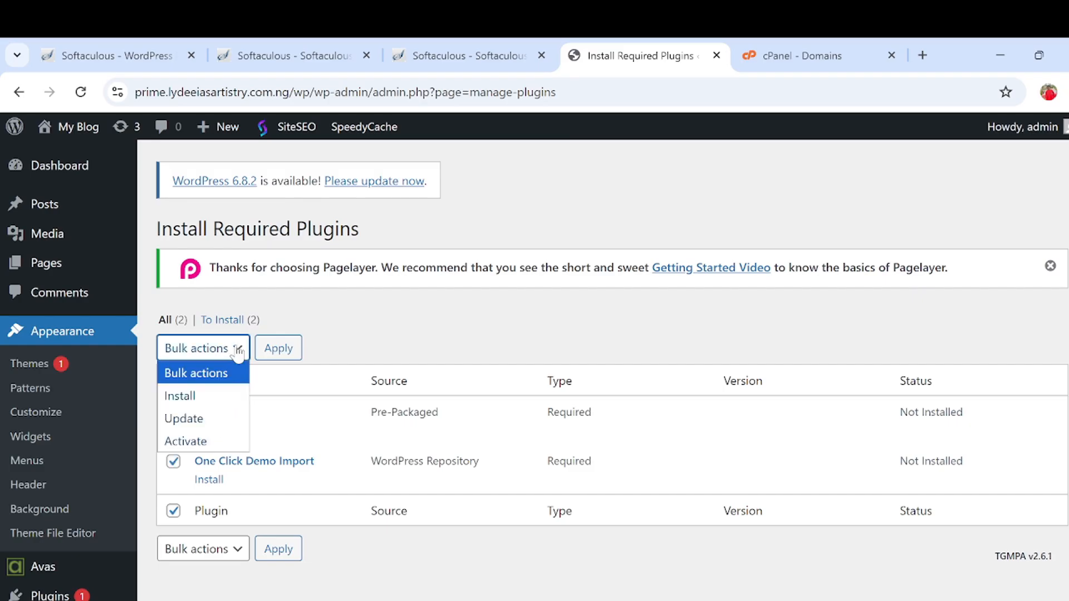
click(213, 397)
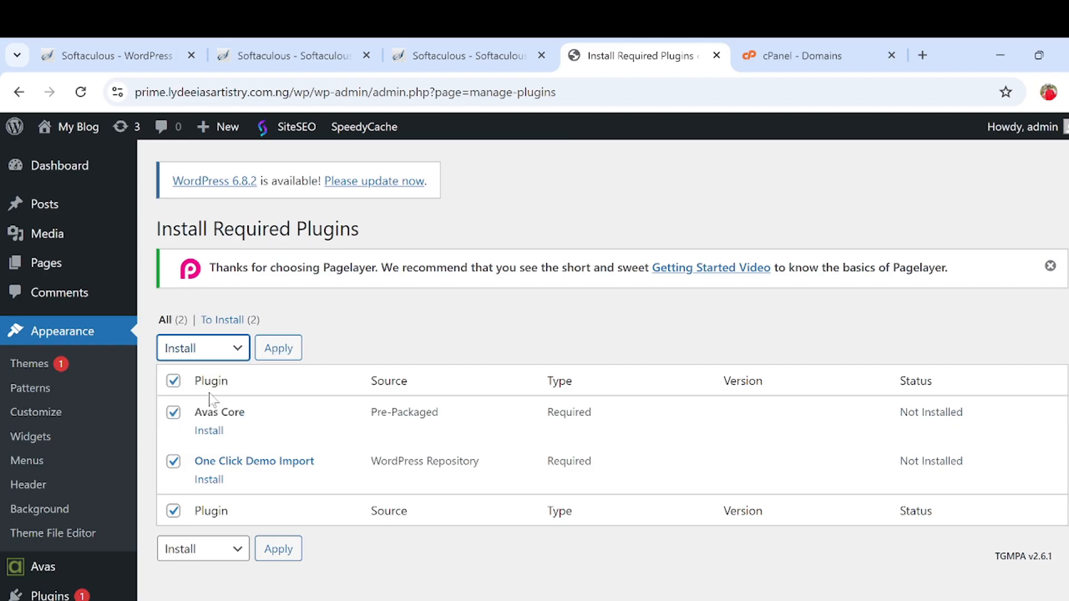
click(274, 355)
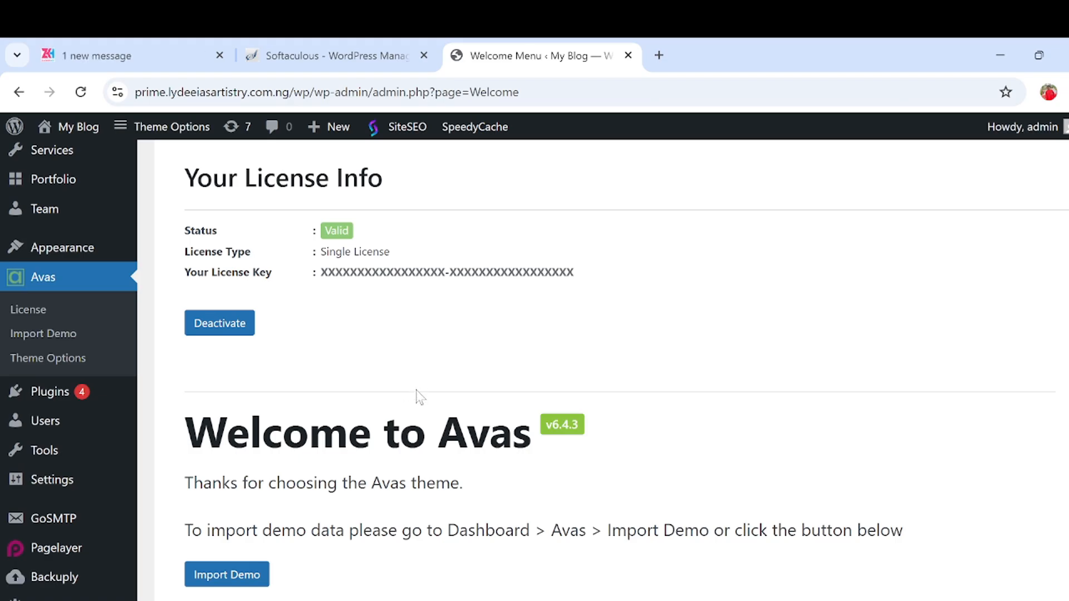
Open Import Demo from the Avas welcome page and scroll down to the demo cards
scroll(265, 475, down, 2)
click(234, 495)
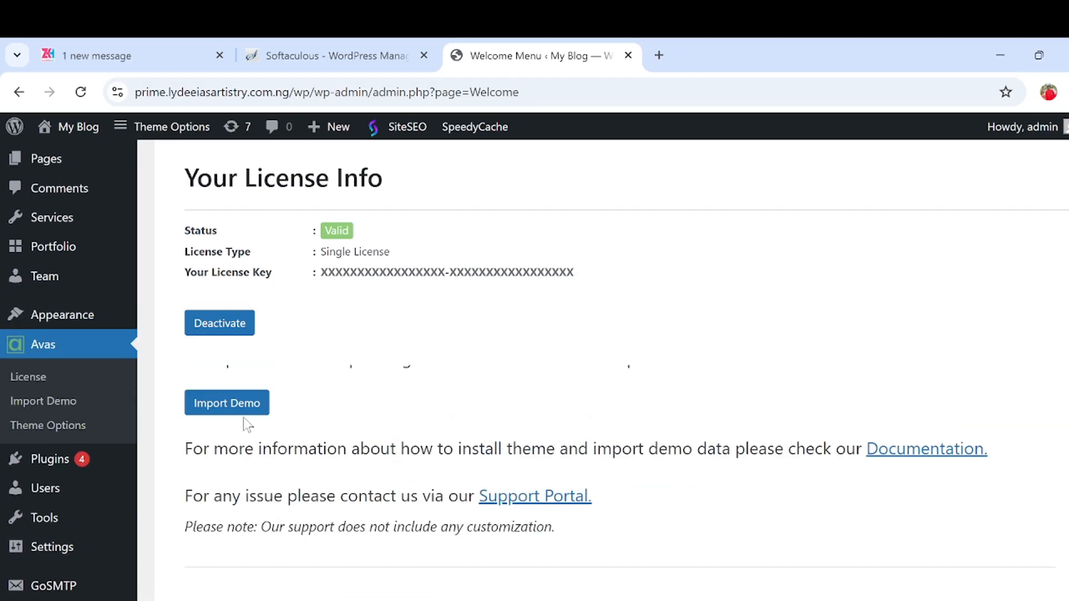
click(244, 413)
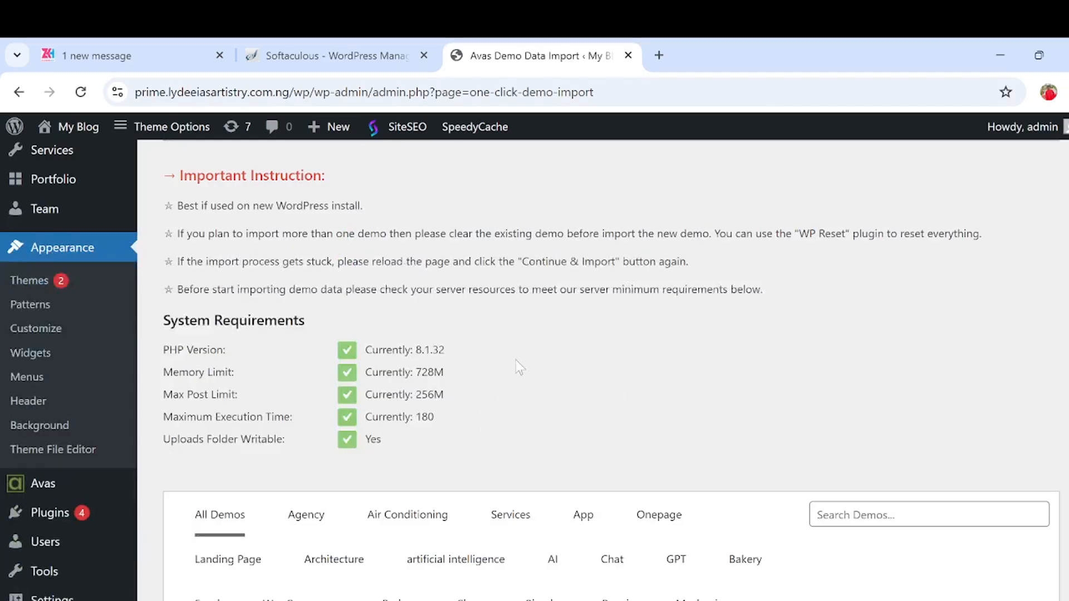
scroll(527, 361, down, 4)
scroll(527, 362, down, 10)
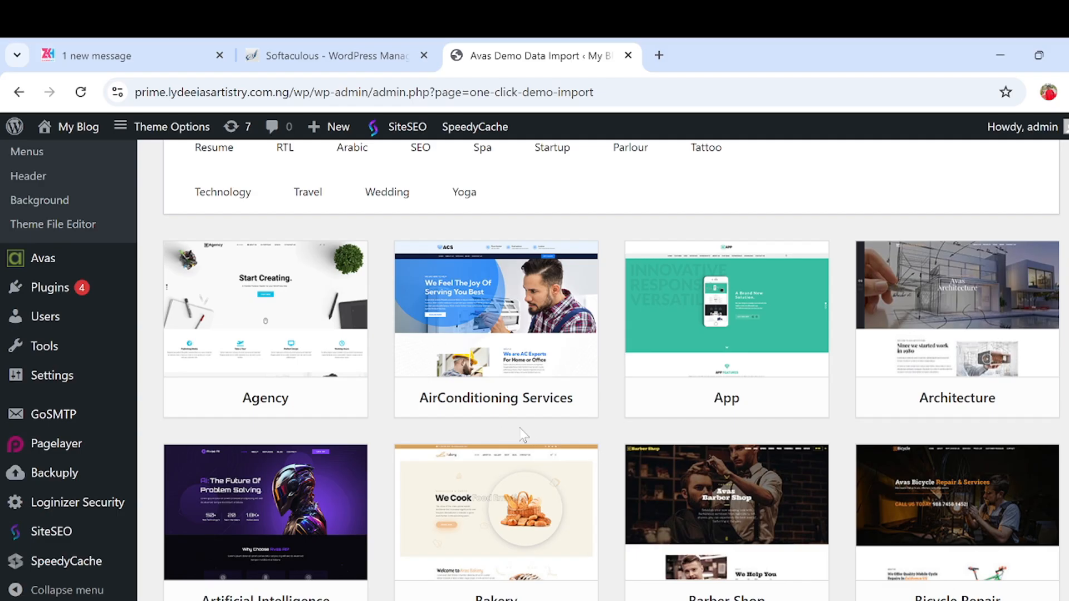
Scroll through the Avas demo gallery to review the available demos
mouse_move(913, 417)
mouse_move(424, 518)
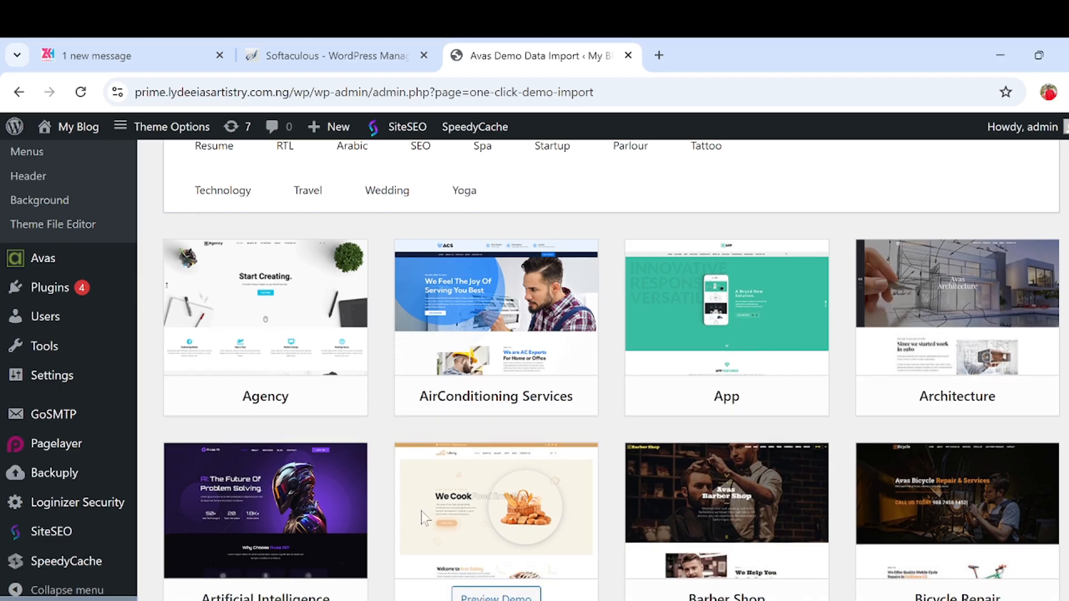
scroll(424, 517, down, 3)
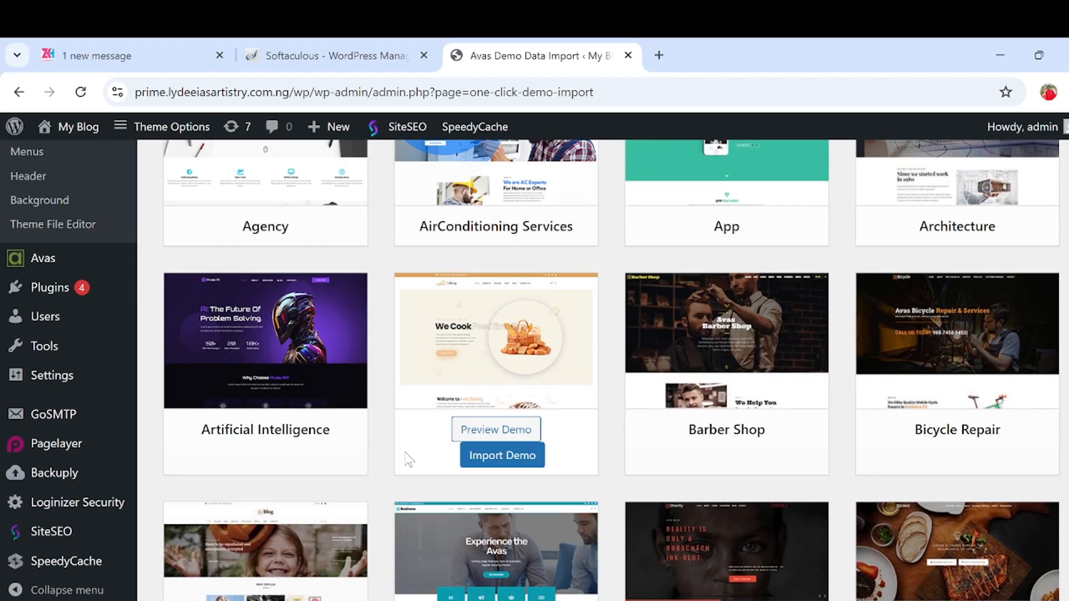
mouse_move(315, 423)
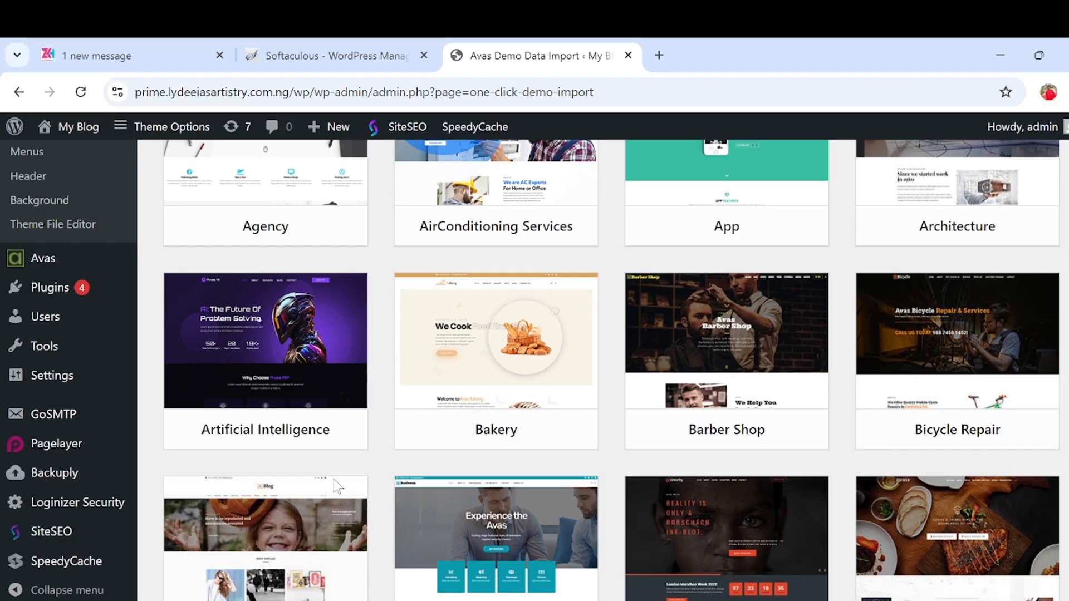
mouse_move(721, 430)
scroll(619, 446, down, 2)
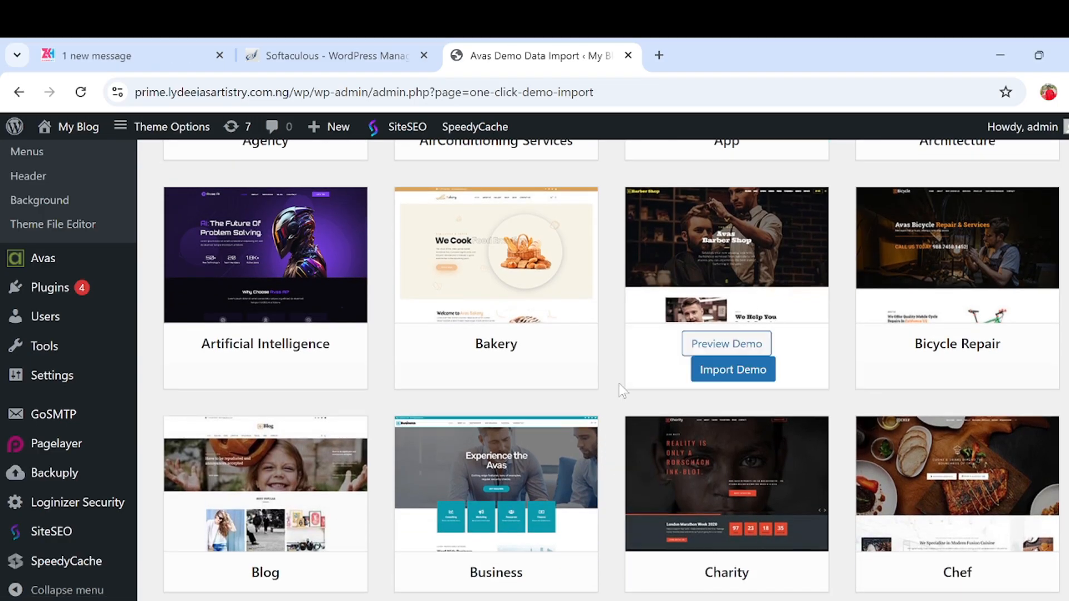
scroll(619, 383, down, 10)
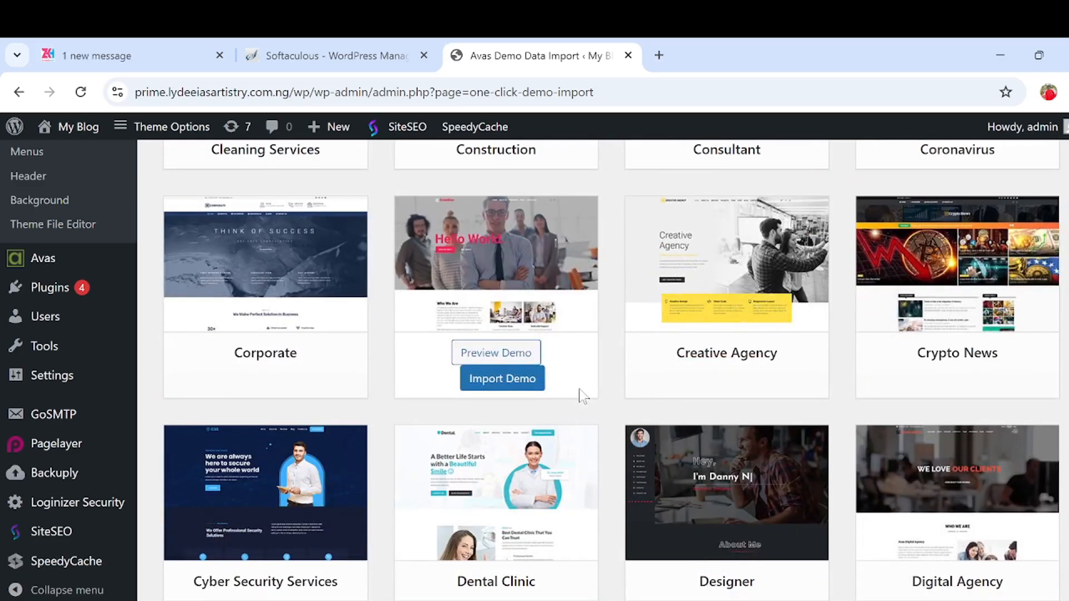
scroll(585, 392, down, 5)
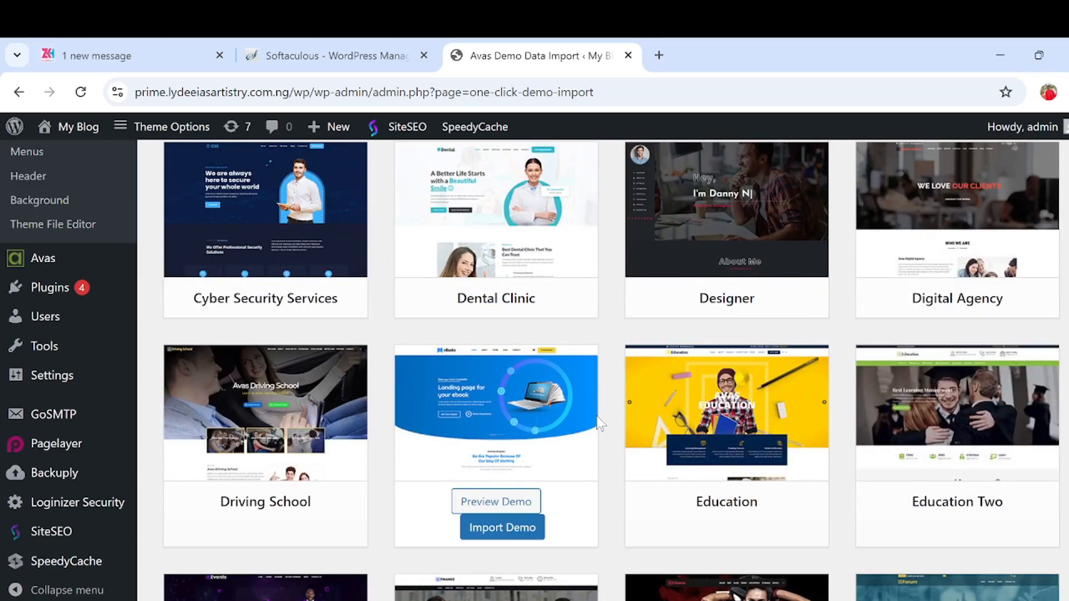
scroll(613, 424, down, 8)
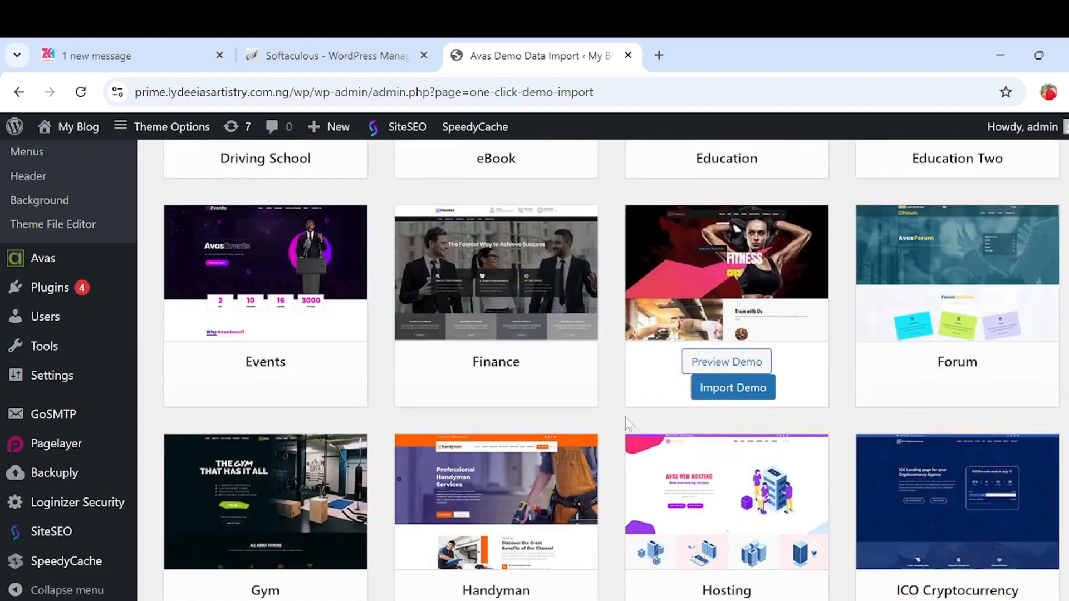
scroll(629, 424, down, 1)
scroll(627, 424, down, 3)
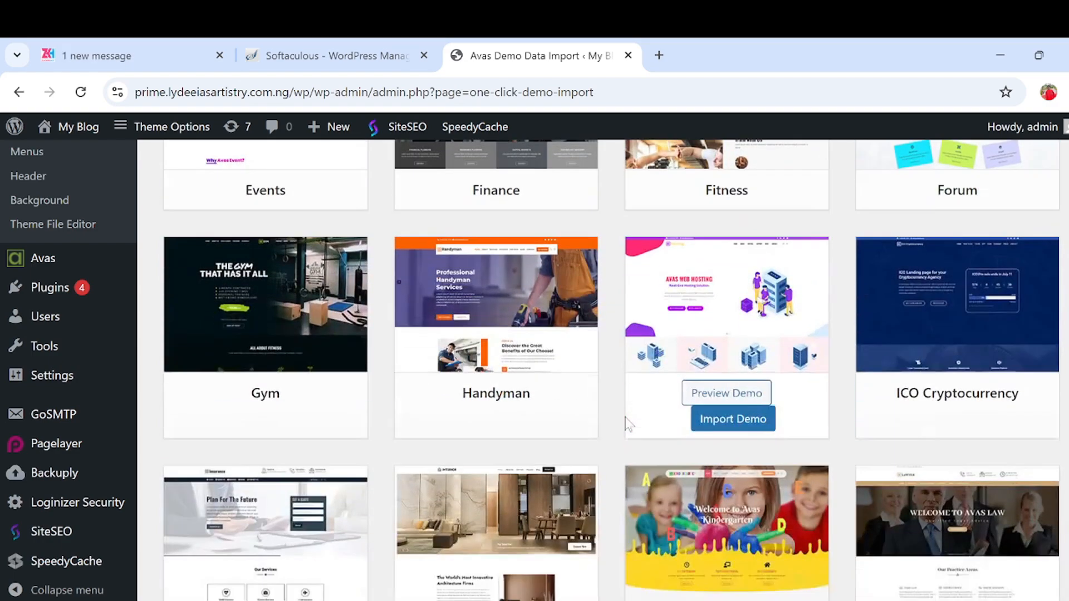
scroll(623, 420, down, 3)
scroll(623, 428, up, 12)
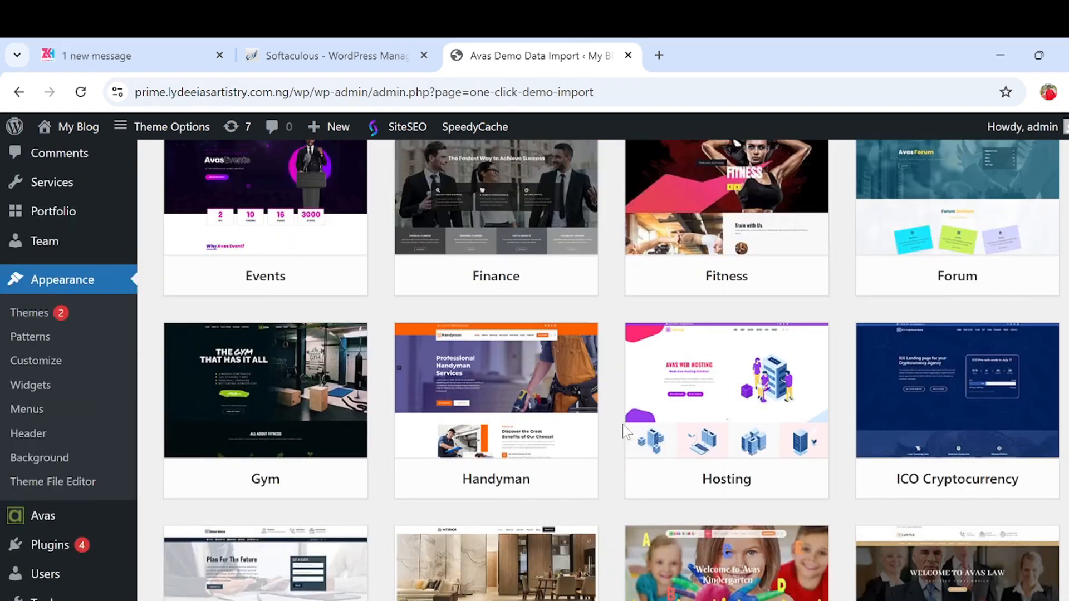
scroll(624, 429, up, 4)
scroll(622, 425, up, 14)
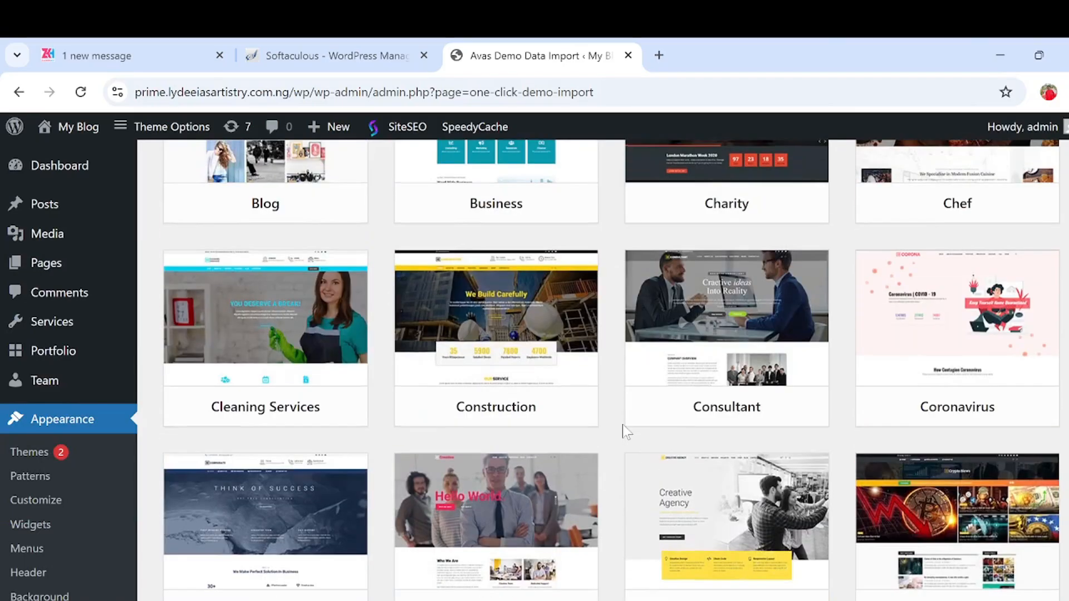
scroll(623, 432, down, 3)
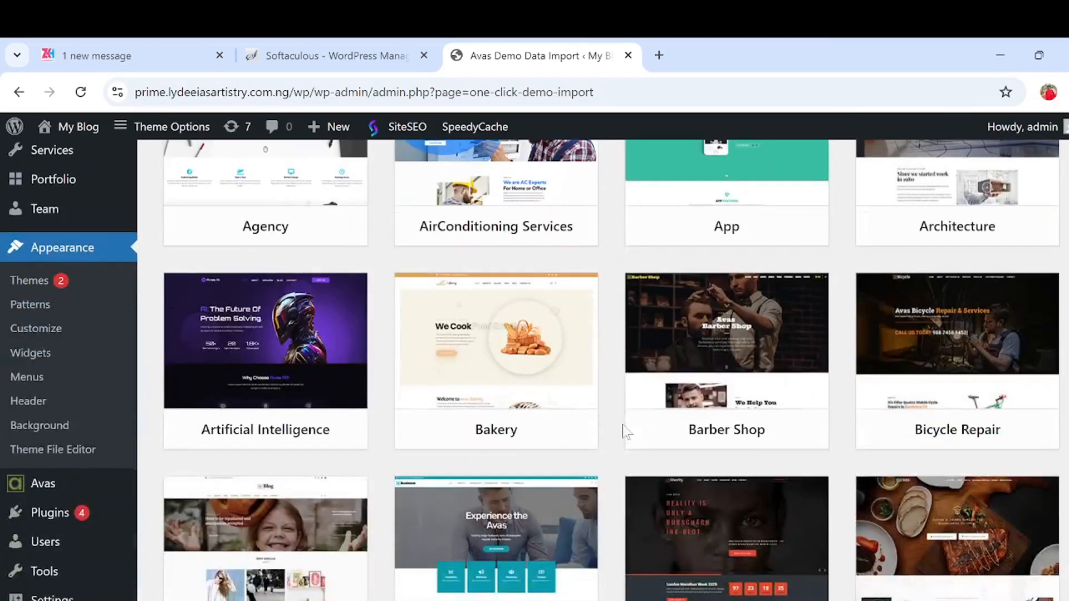
scroll(623, 429, up, 3)
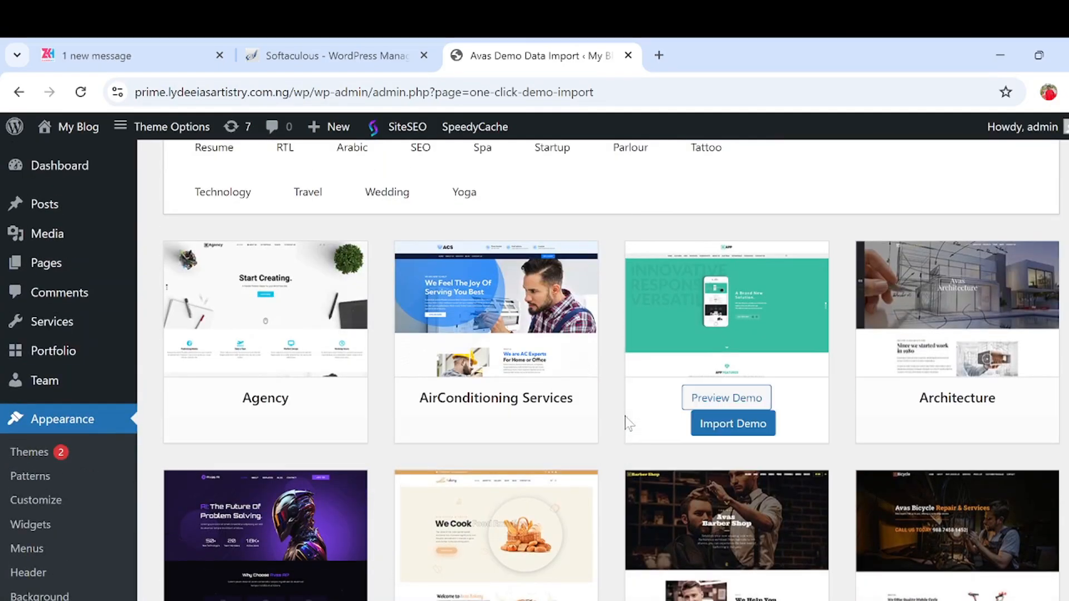
scroll(625, 426, down, 3)
scroll(628, 424, down, 20)
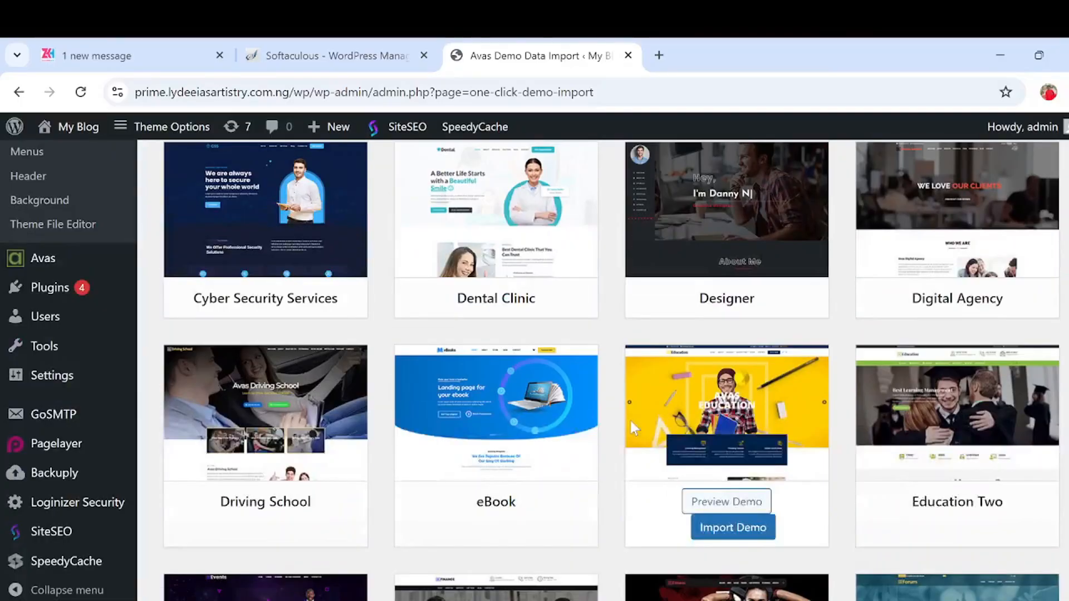
scroll(631, 418, down, 6)
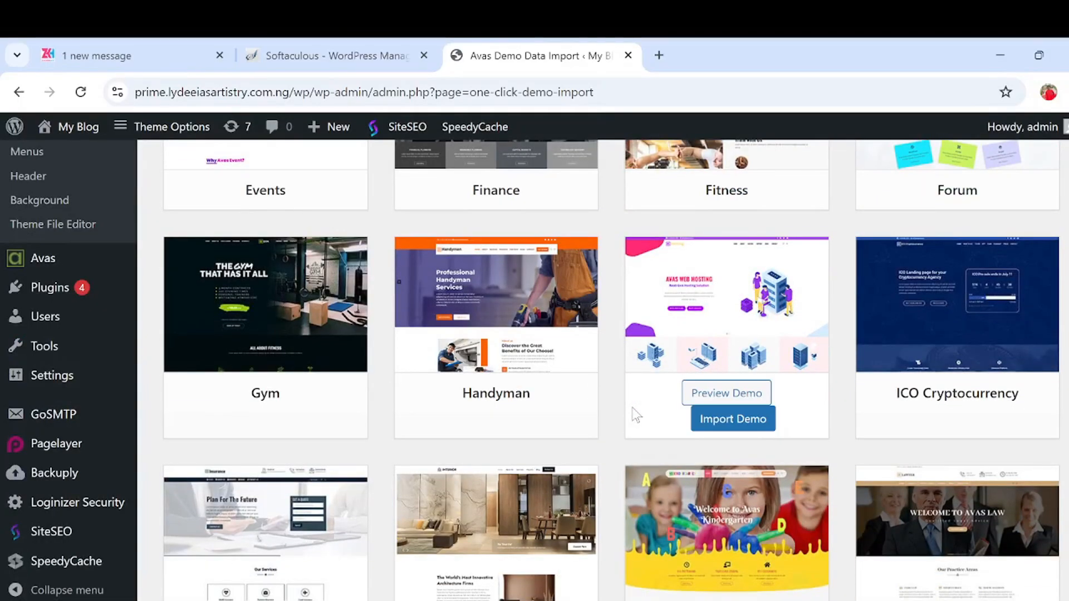
scroll(633, 411, down, 3)
scroll(638, 421, down, 9)
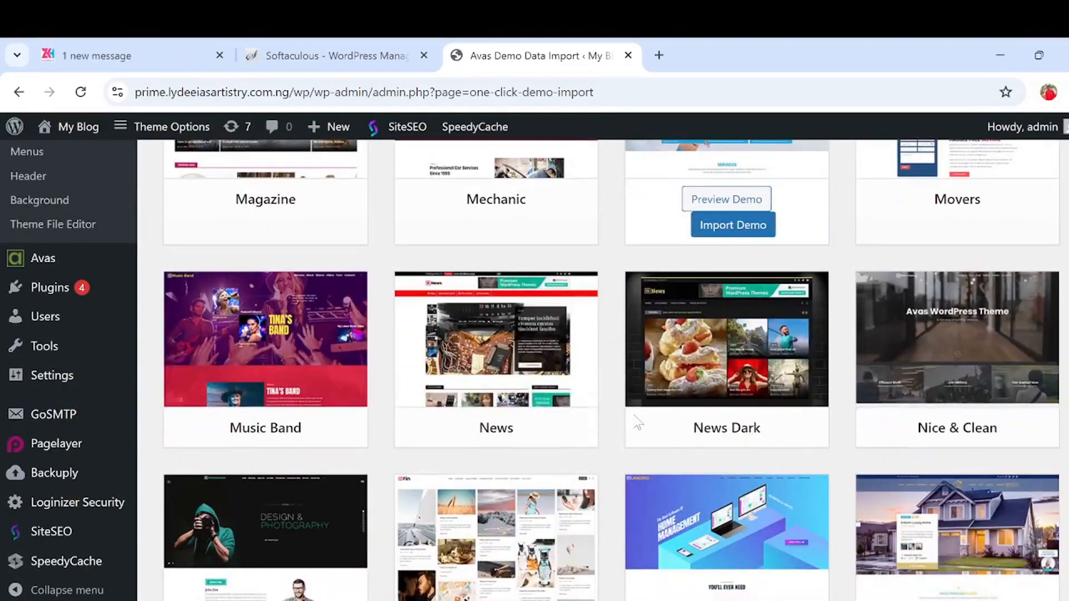
scroll(639, 426, down, 12)
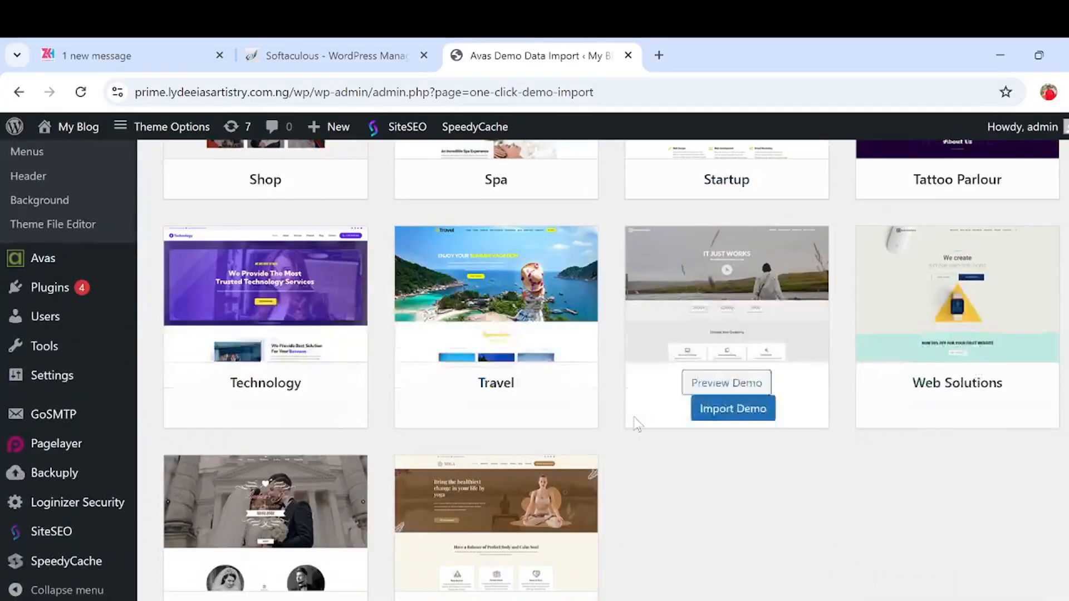
scroll(635, 424, up, 20)
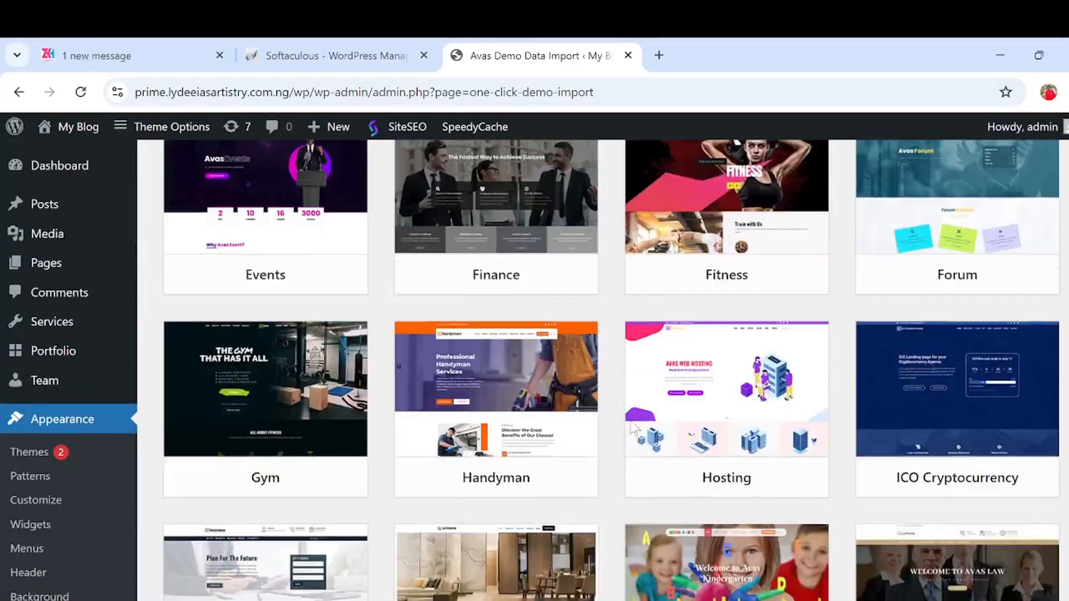
scroll(632, 423, up, 14)
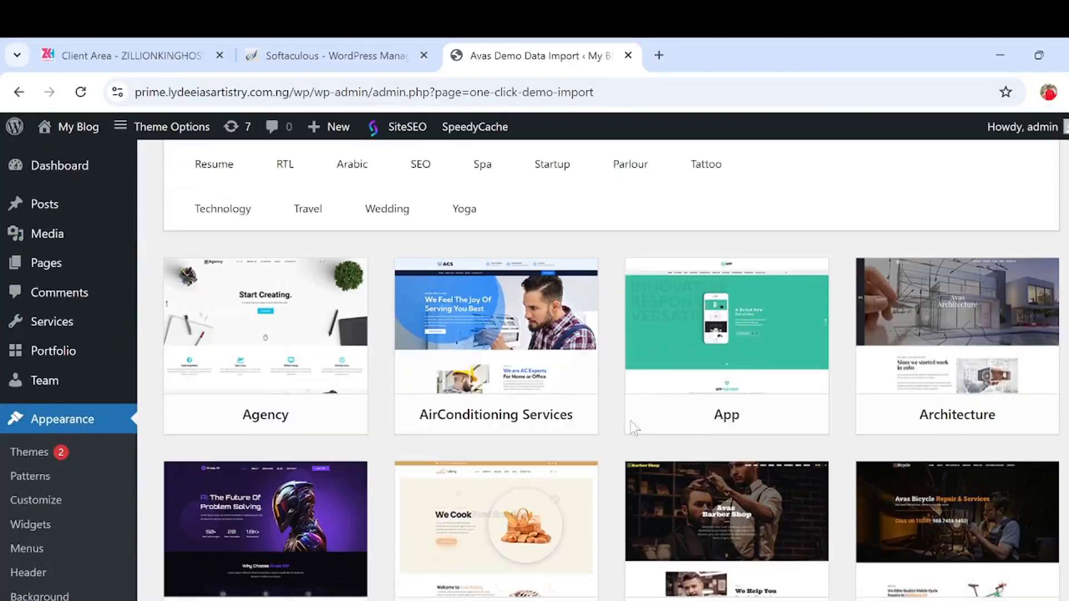
scroll(634, 428, up, 3)
scroll(630, 423, down, 3)
Bring up the link menu on the Business demo's Preview Demo button
mouse_move(630, 423)
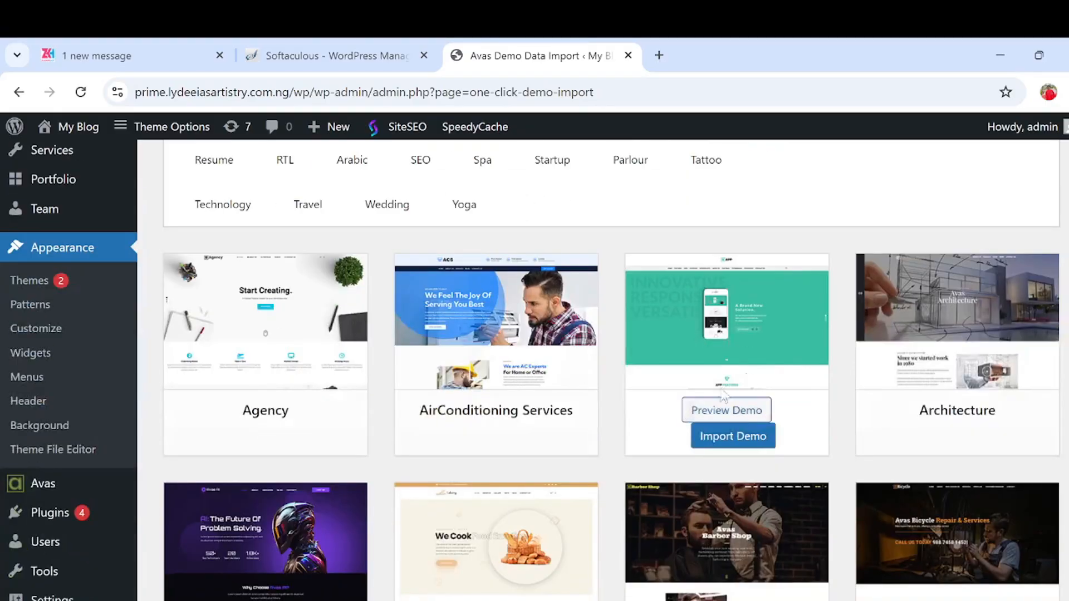
scroll(650, 399, down, 3)
mouse_move(659, 400)
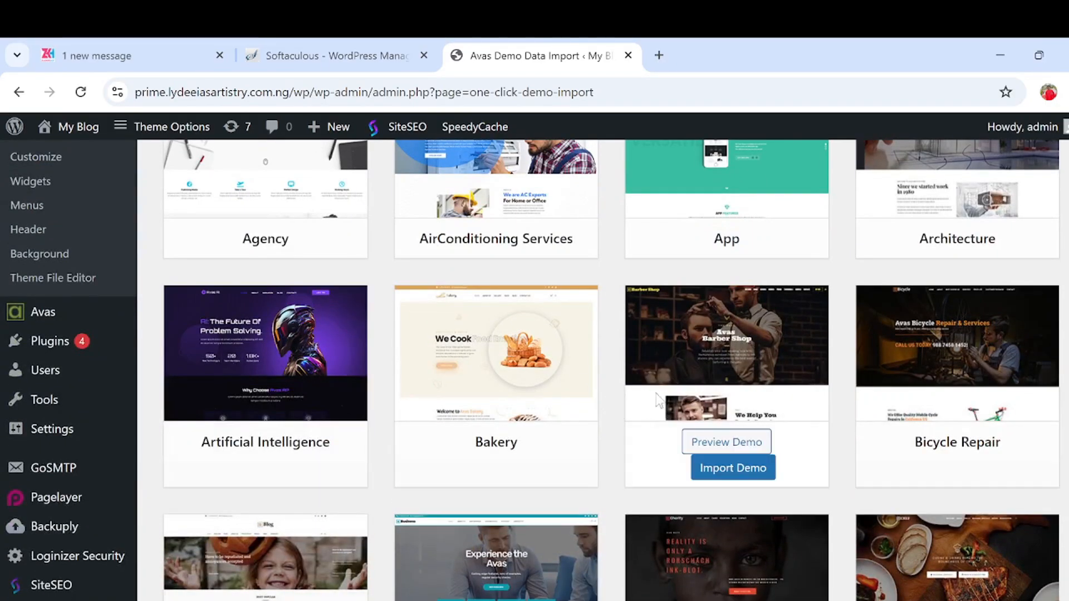
scroll(658, 390, down, 3)
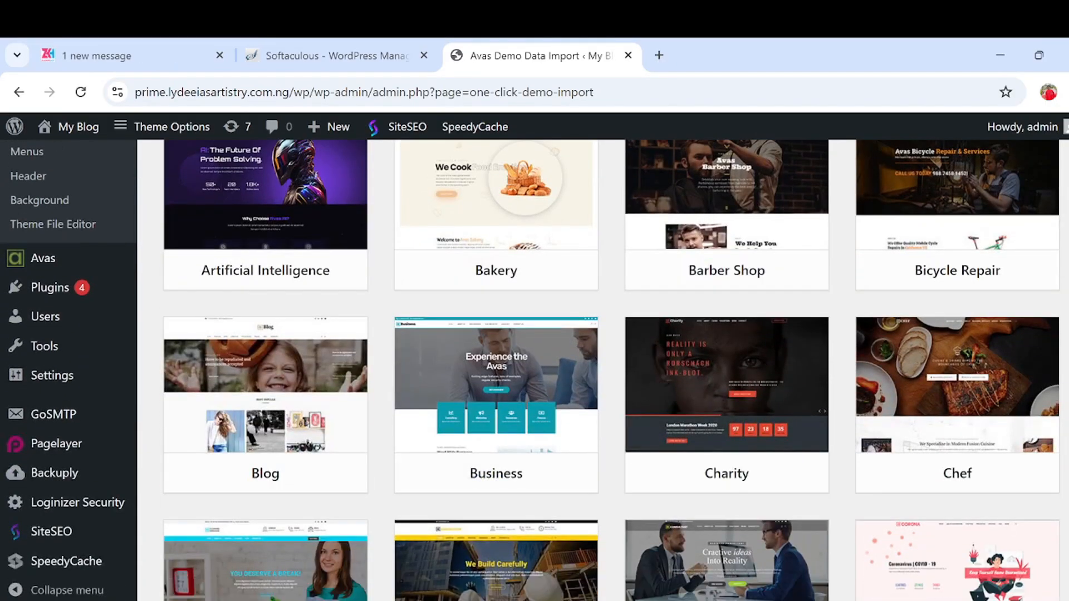
mouse_move(533, 372)
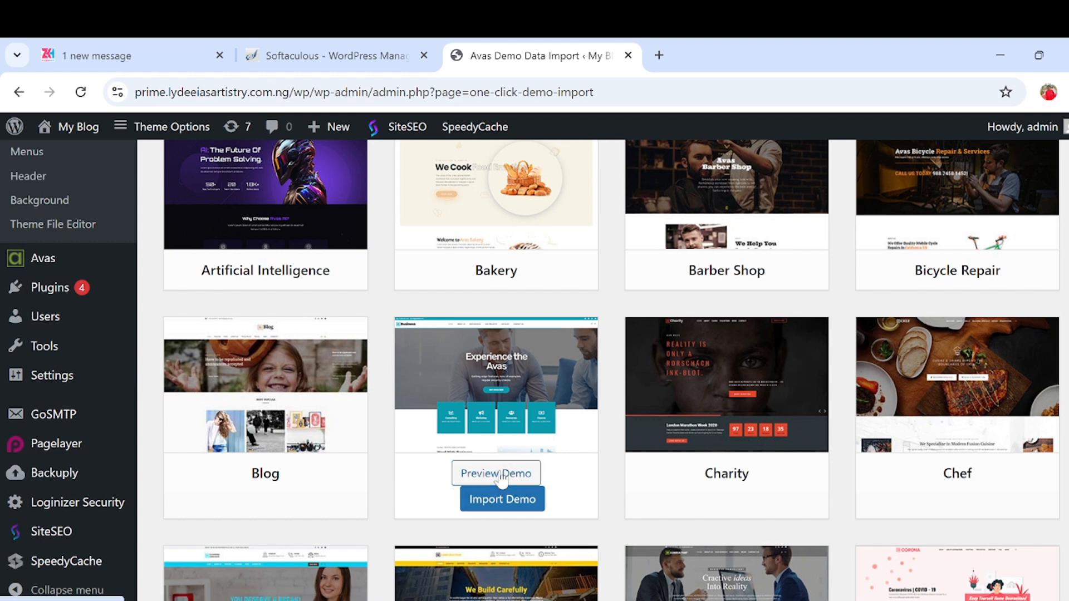
right_click(501, 477)
click(563, 274)
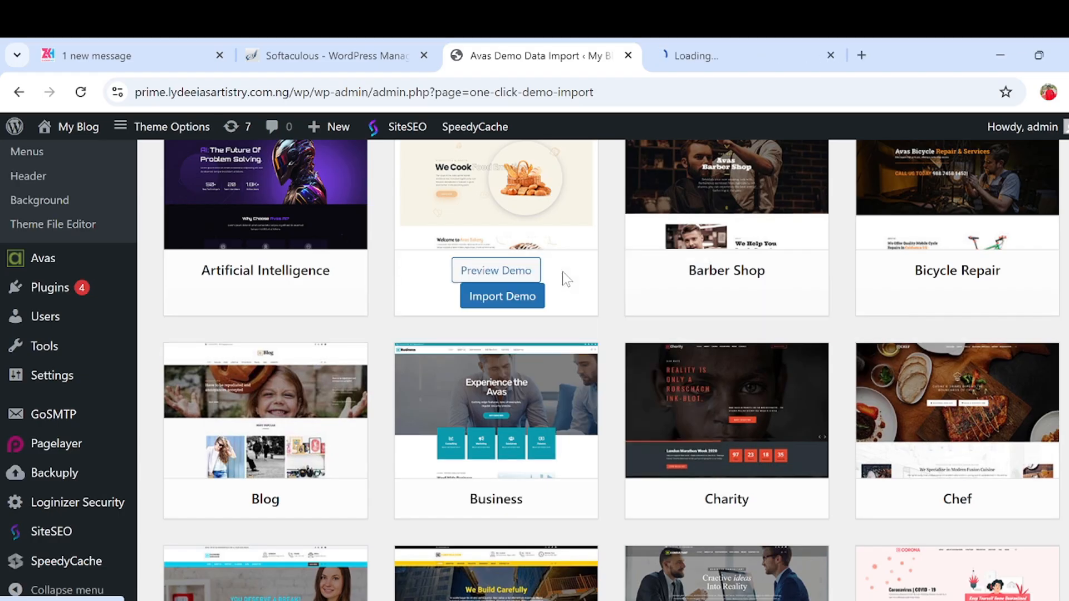
click(713, 54)
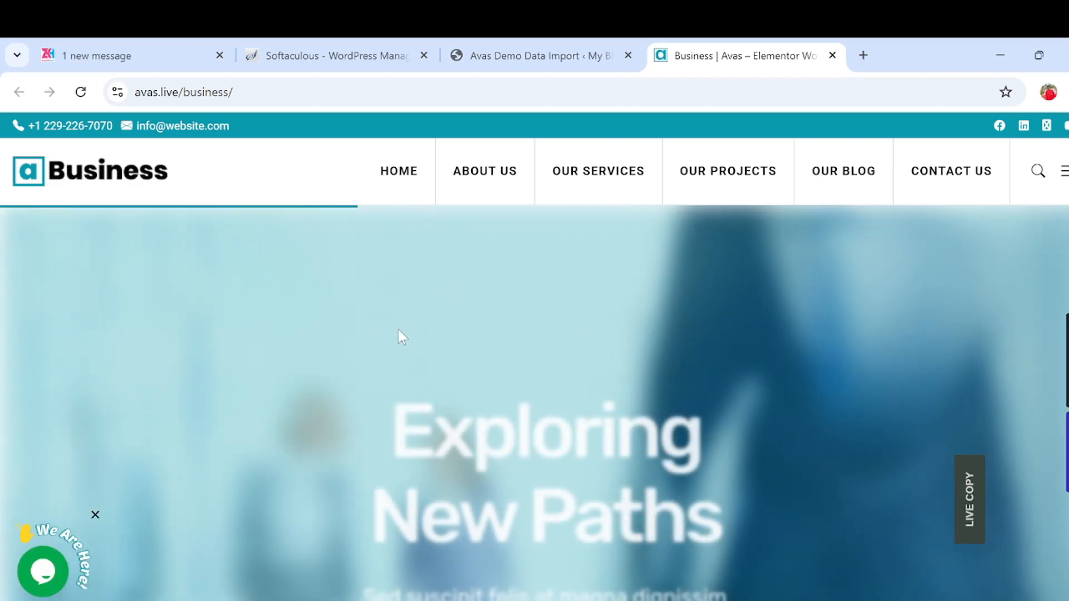
scroll(429, 341, down, 1)
scroll(489, 315, down, 8)
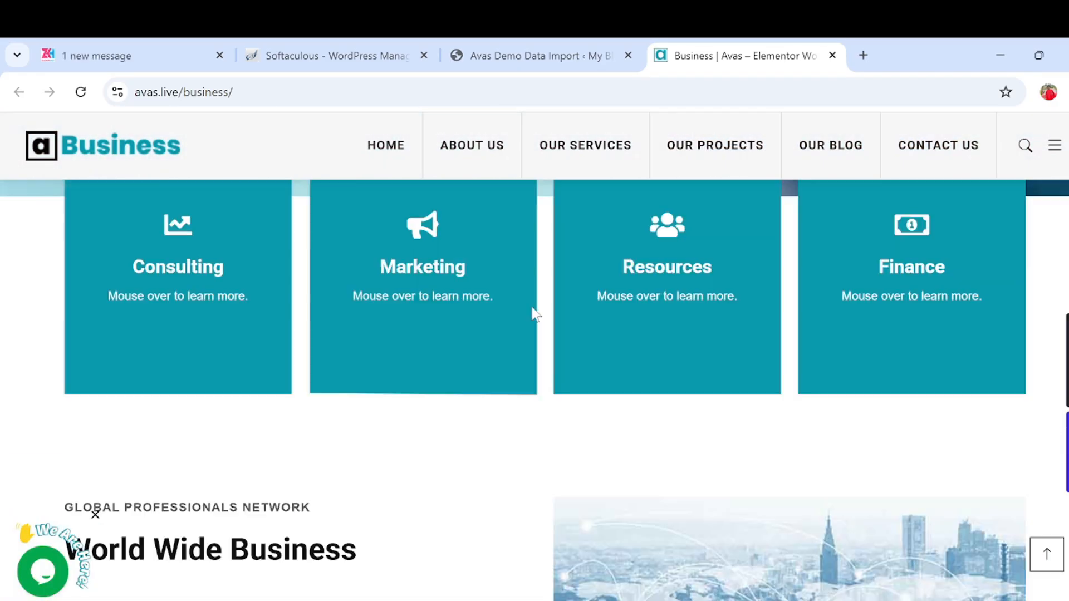
scroll(536, 315, down, 15)
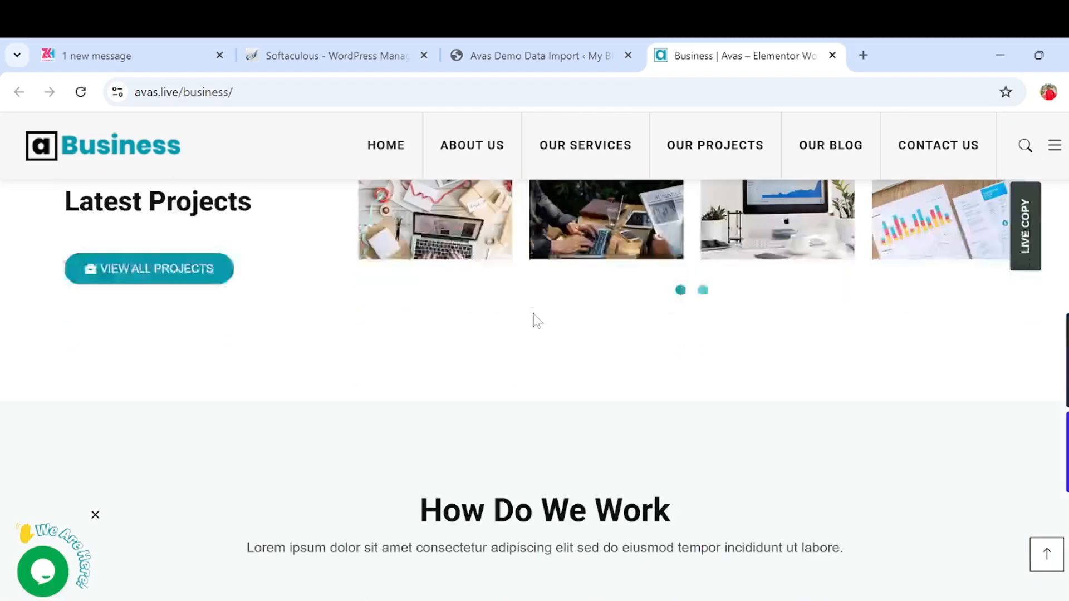
scroll(535, 319, down, 15)
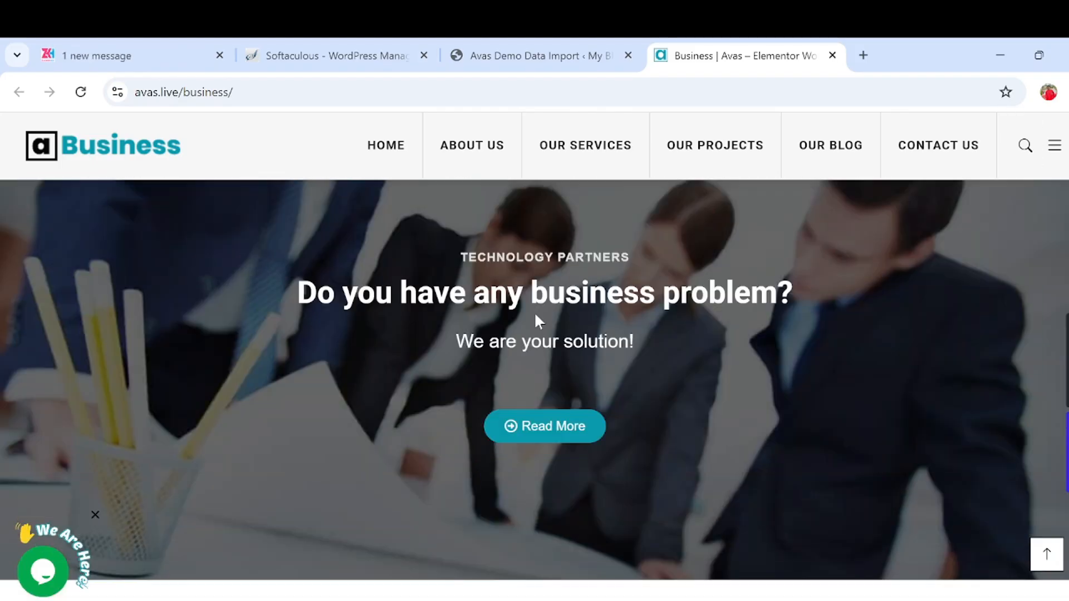
scroll(536, 315, down, 15)
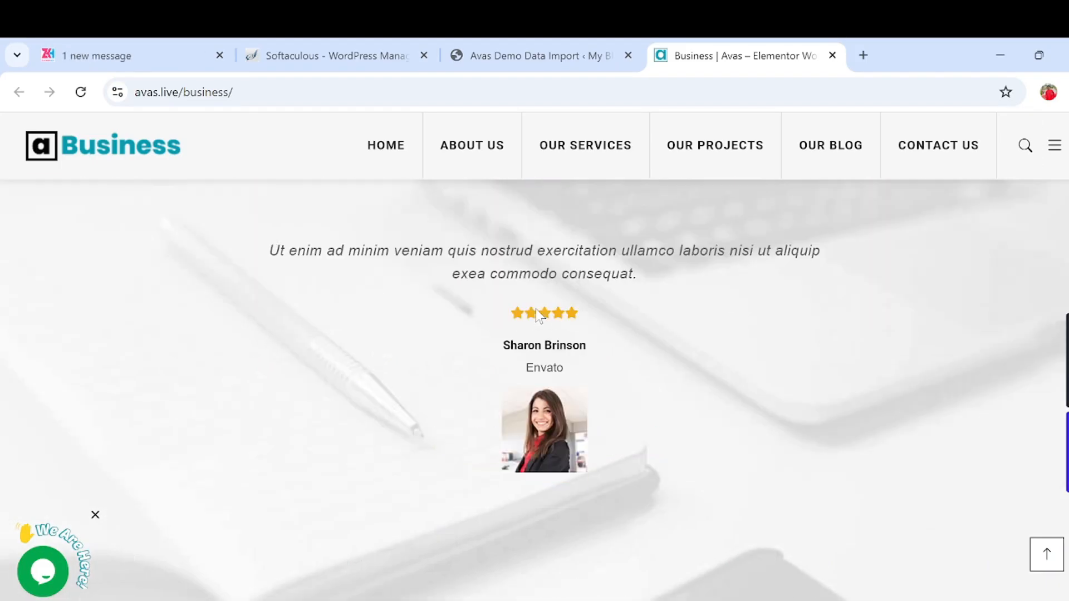
scroll(536, 312, up, 6)
click(520, 65)
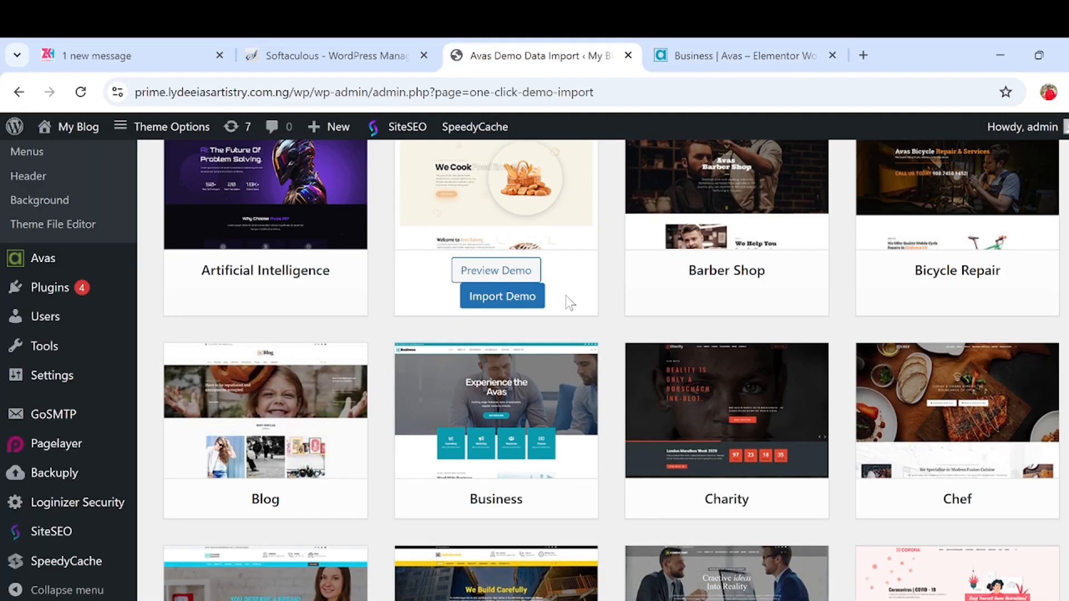
mouse_move(475, 419)
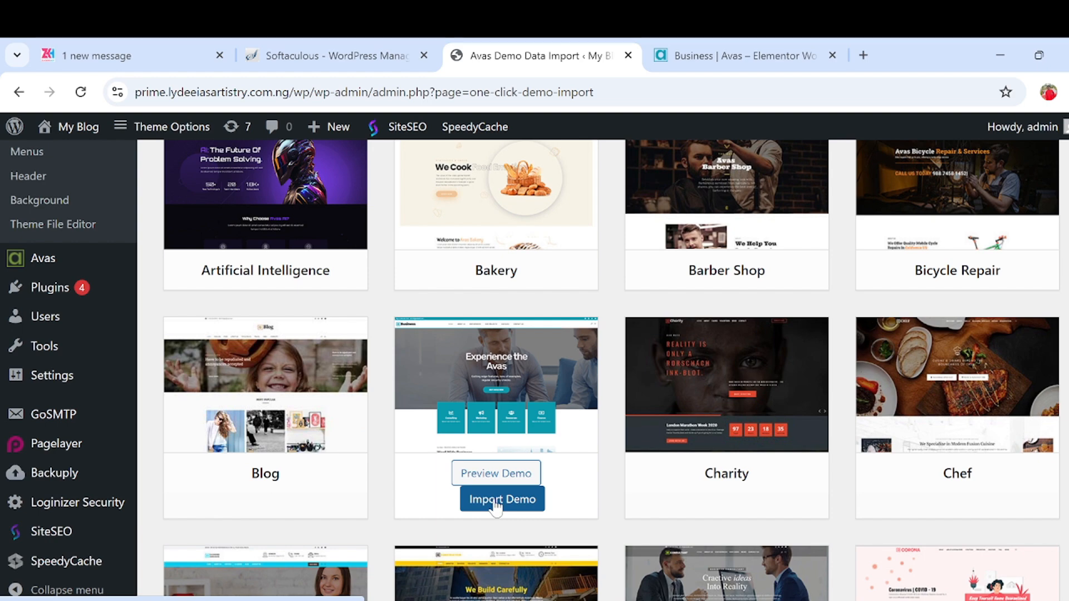
Start the Business demo import and install Elementor, Contact Form 7 and Slider Revolution
click(495, 503)
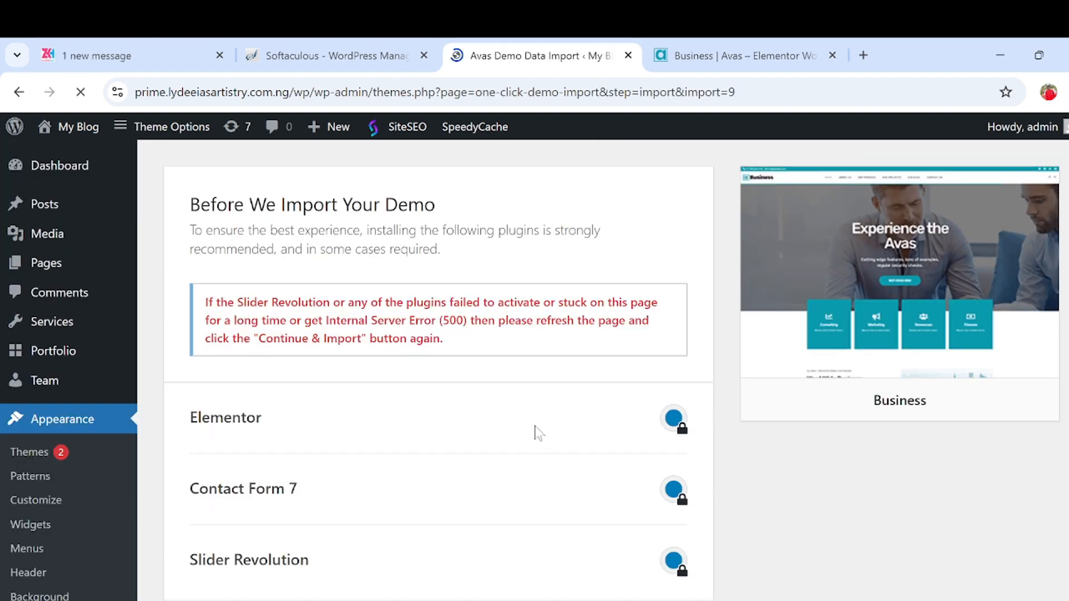
scroll(499, 390, down, 5)
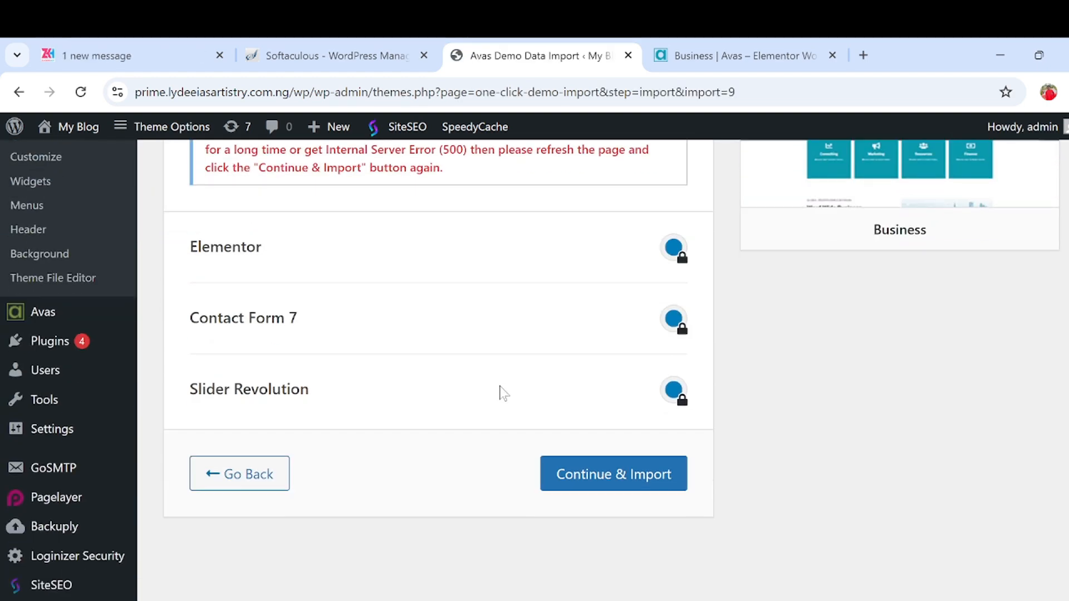
click(606, 486)
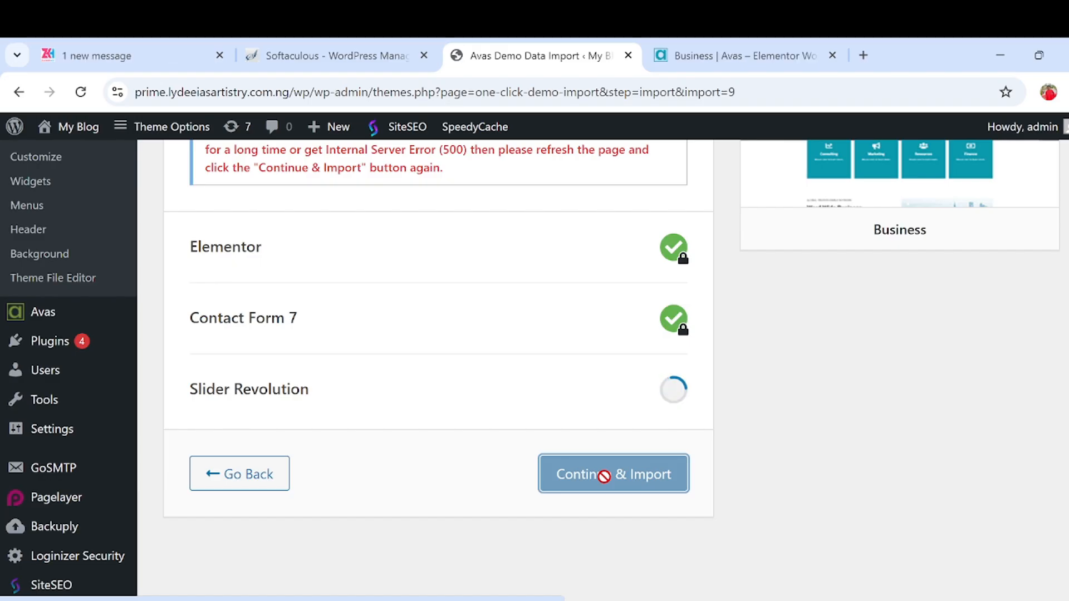
scroll(605, 475, up, 5)
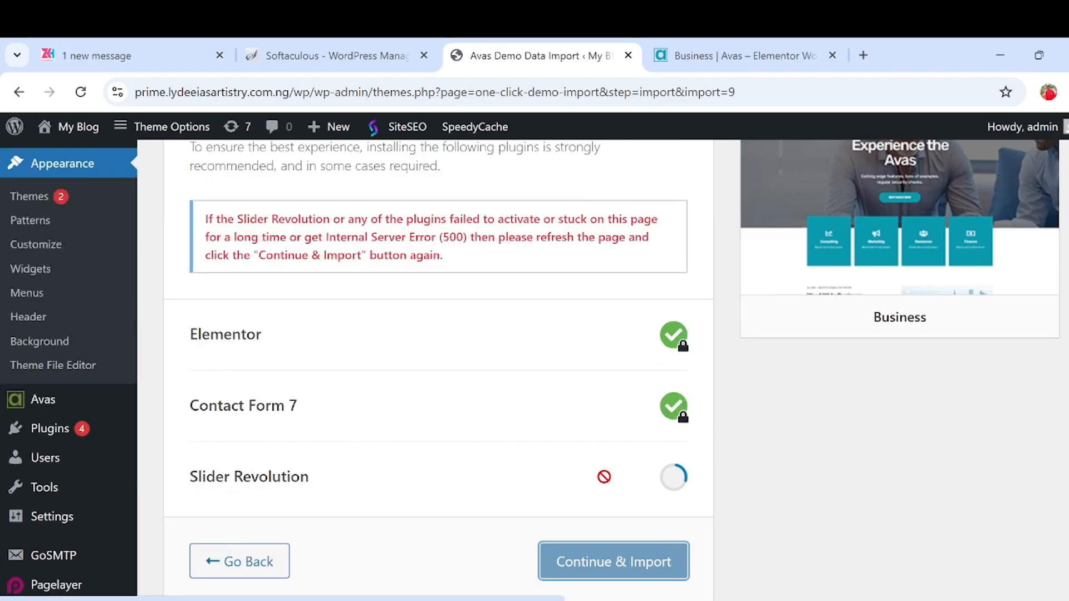
scroll(567, 444, up, 2)
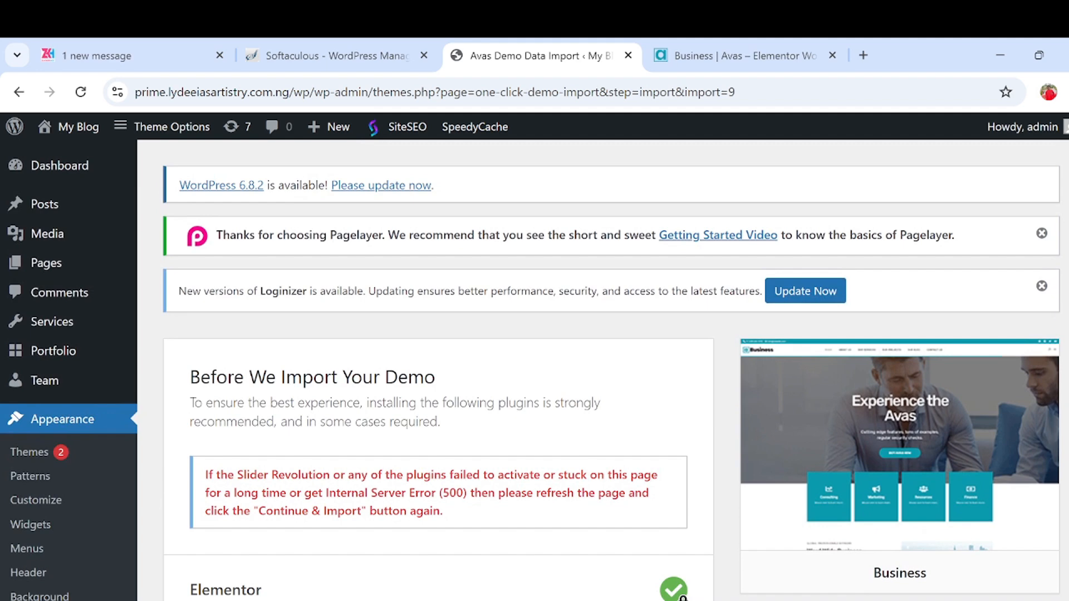
scroll(607, 430, down, 5)
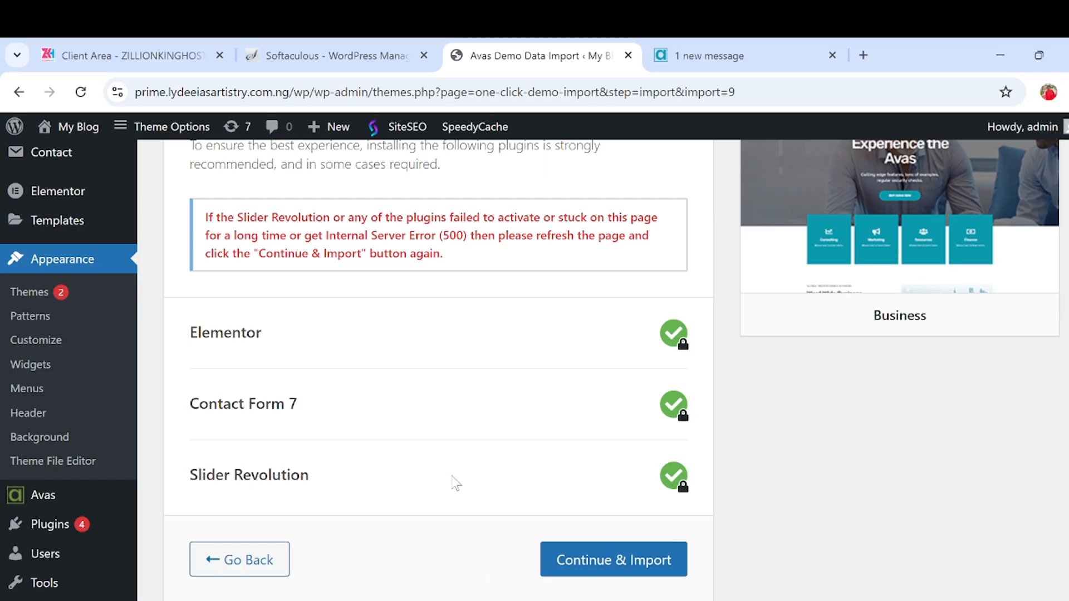
scroll(456, 484, up, 3)
scroll(435, 385, down, 3)
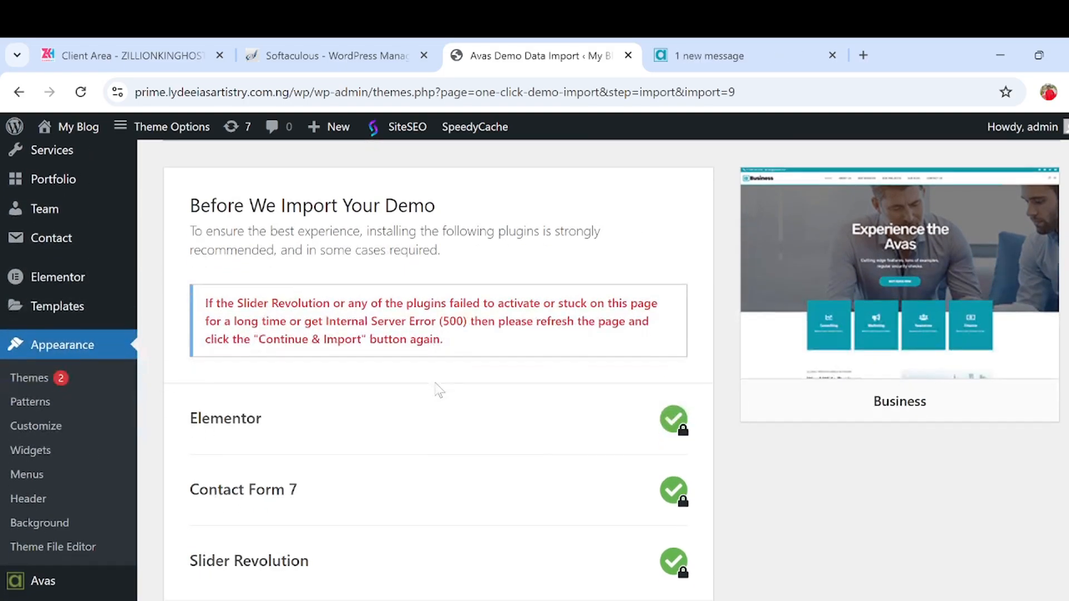
scroll(568, 476, down, 3)
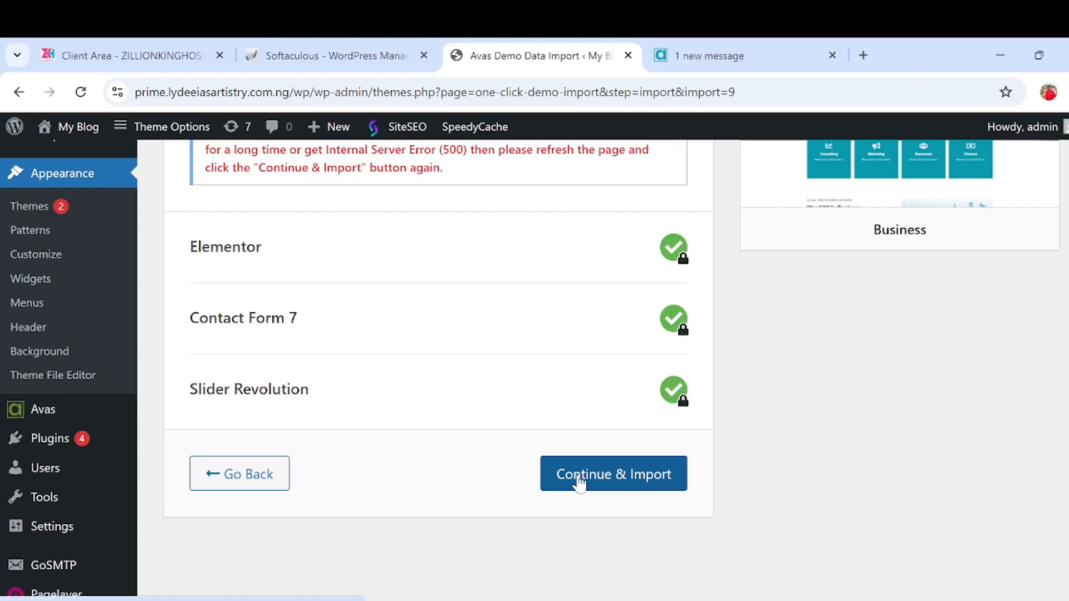
Start the Business demo content import and let it run on the Importing Content page
click(579, 481)
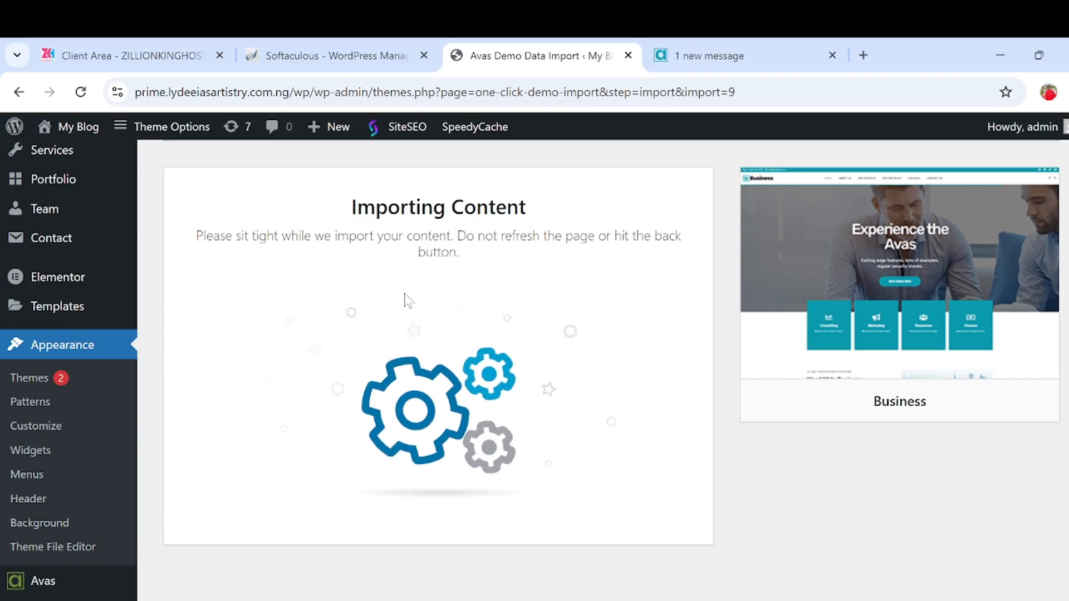
scroll(435, 318, up, 2)
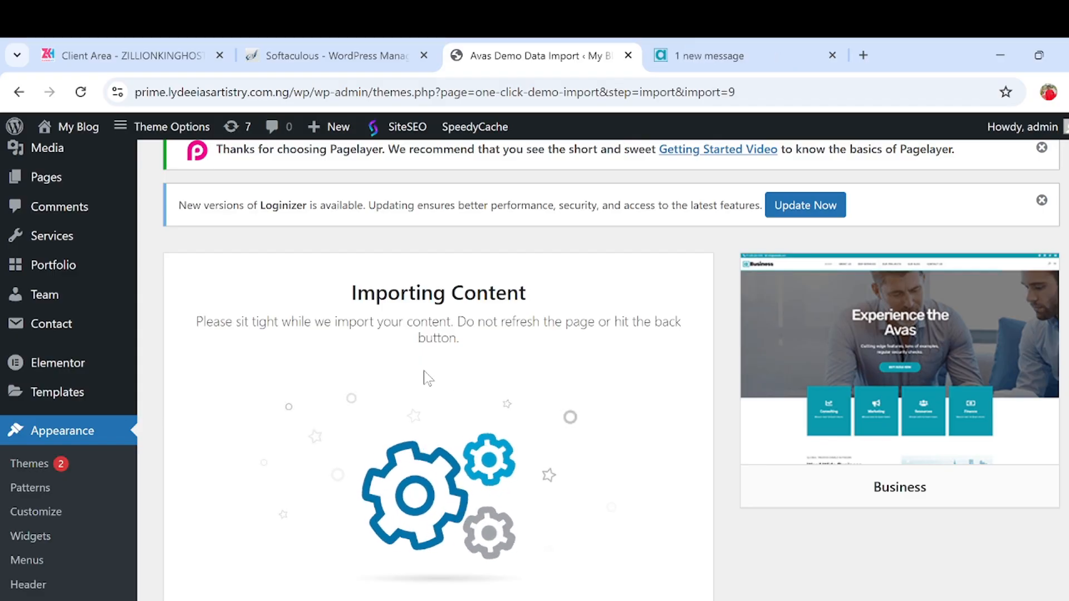
scroll(632, 328, down, 2)
scroll(429, 334, down, 3)
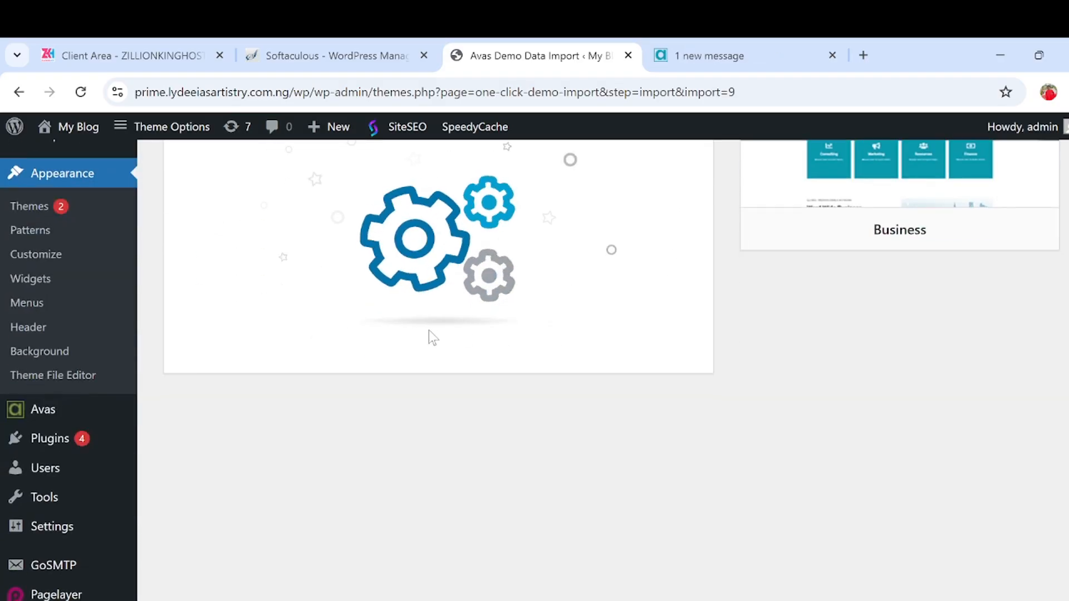
scroll(429, 334, up, 5)
scroll(123, 238, up, 1)
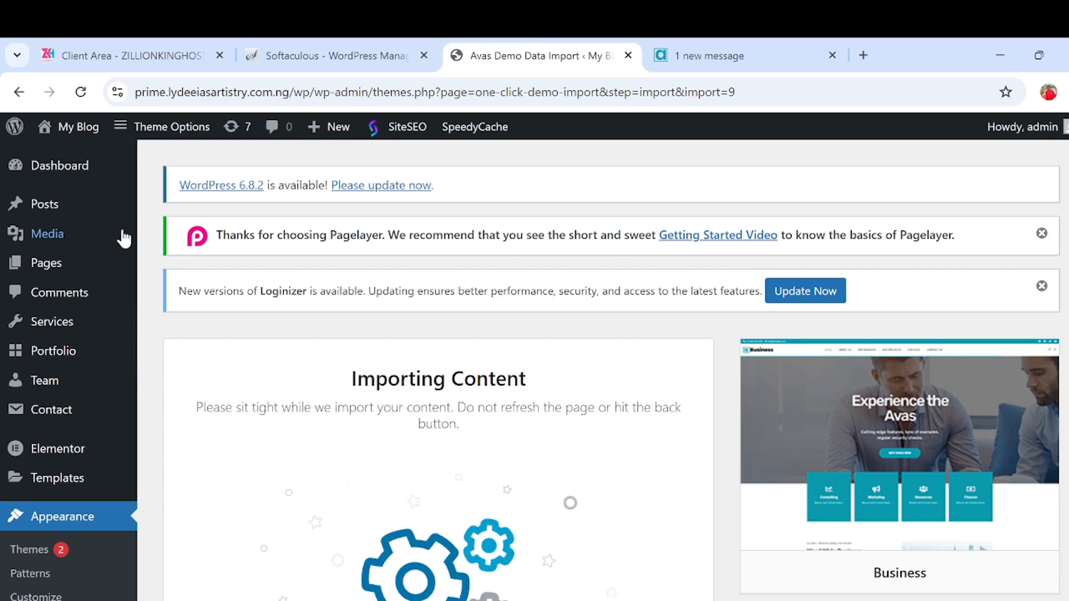
scroll(477, 350, down, 5)
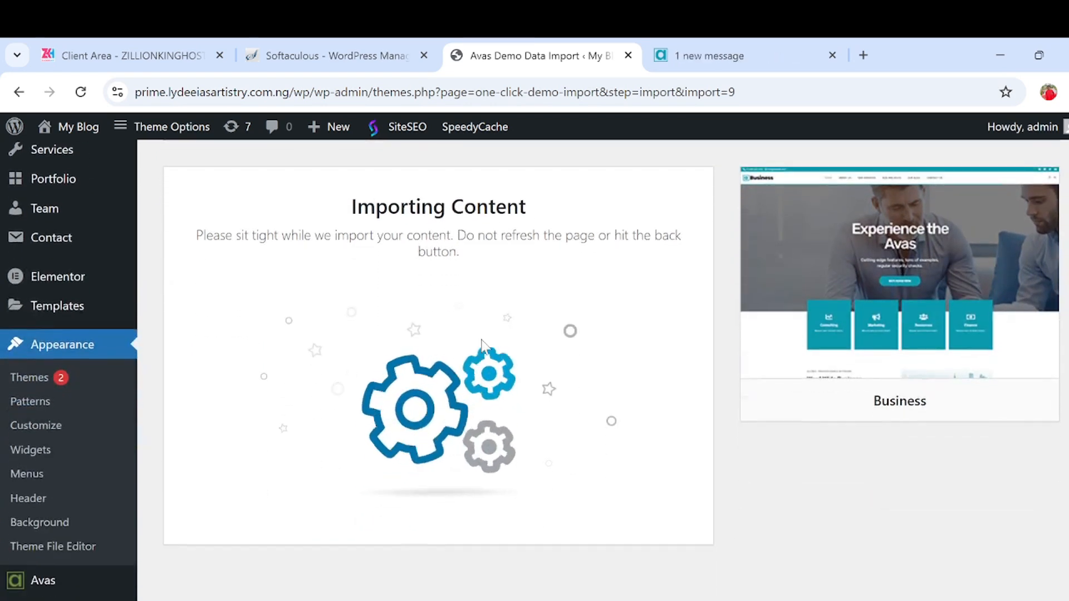
scroll(484, 351, up, 3)
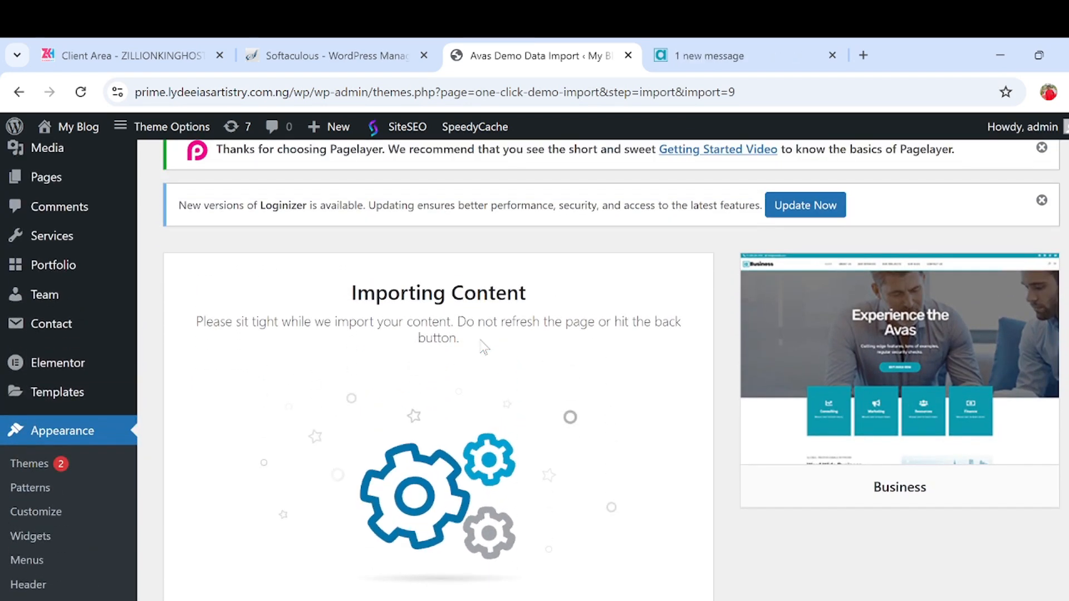
scroll(462, 343, up, 2)
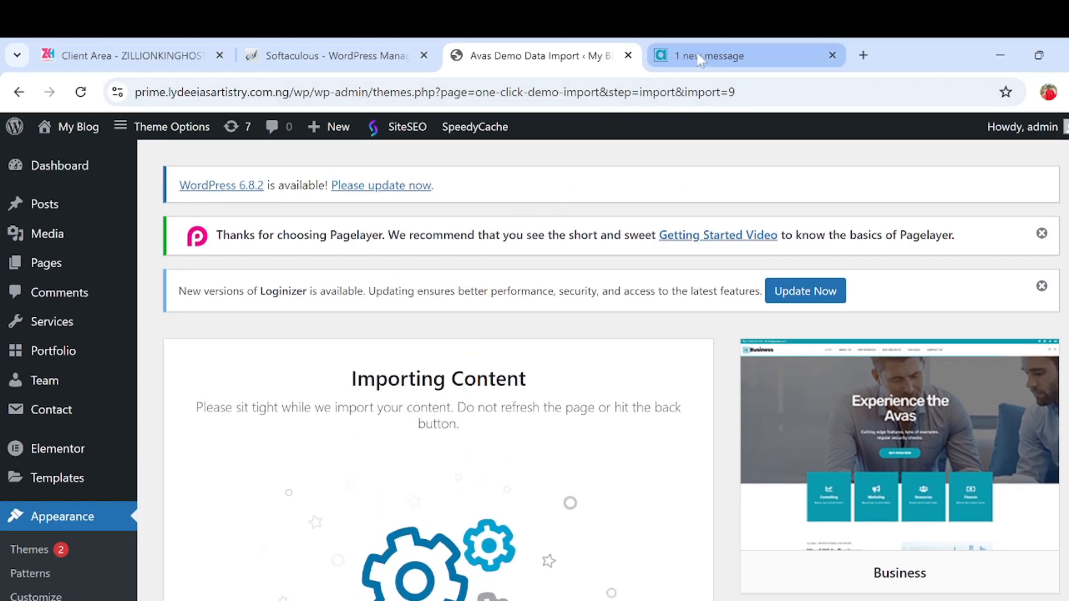
click(699, 58)
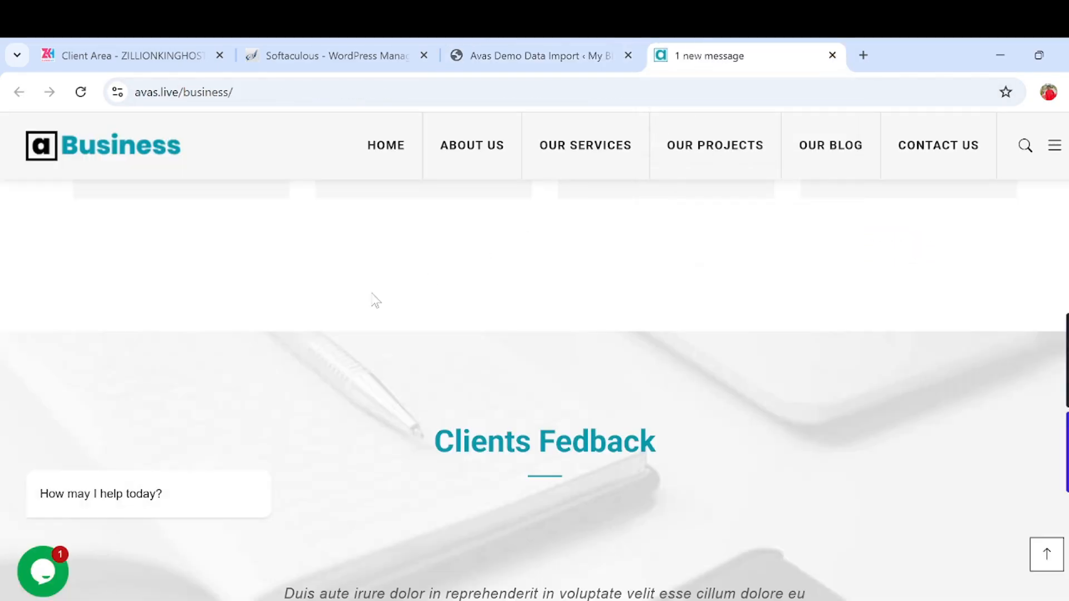
scroll(415, 294, down, 10)
scroll(427, 307, down, 10)
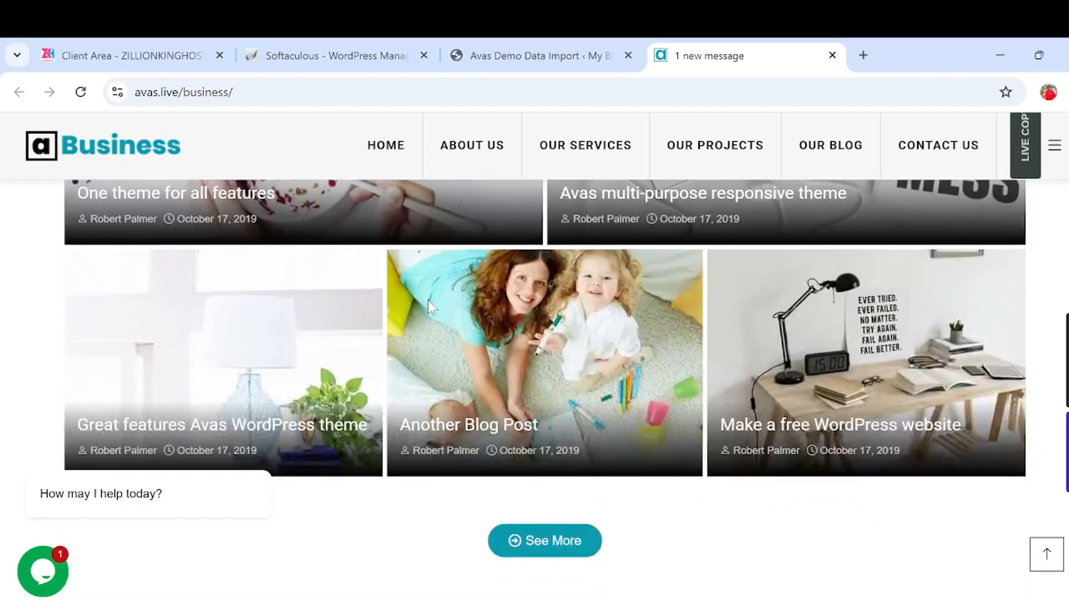
scroll(436, 321, down, 8)
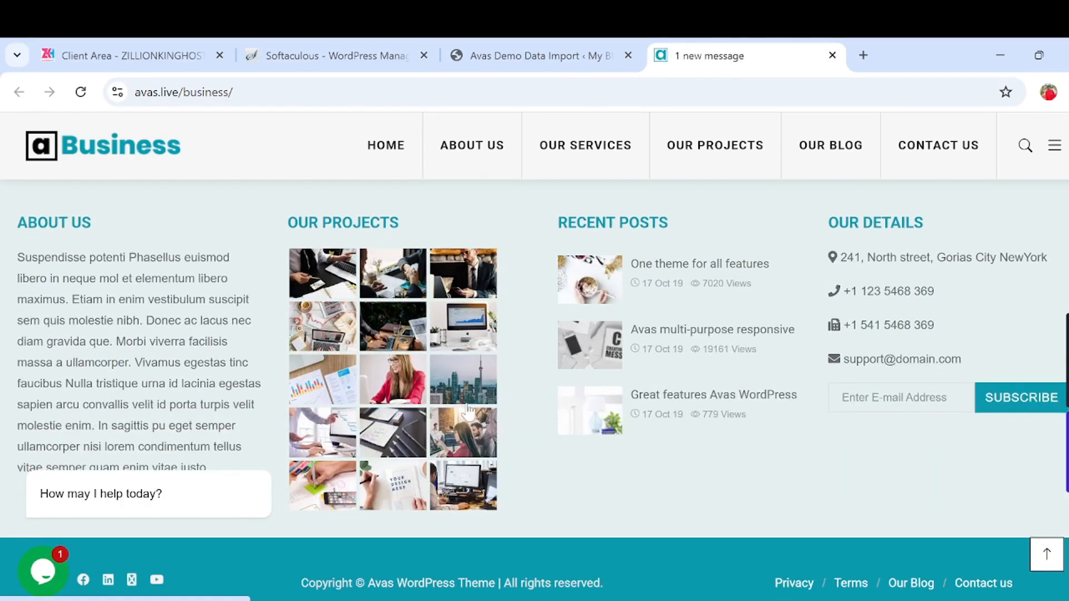
scroll(478, 344, up, 8)
scroll(470, 440, down, 5)
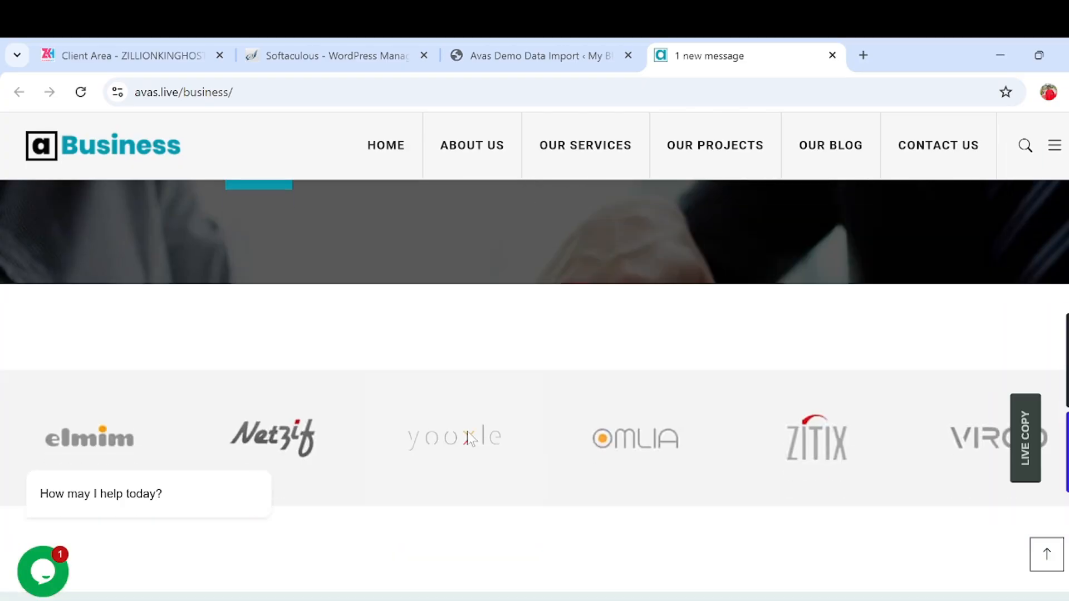
scroll(489, 442, up, 10)
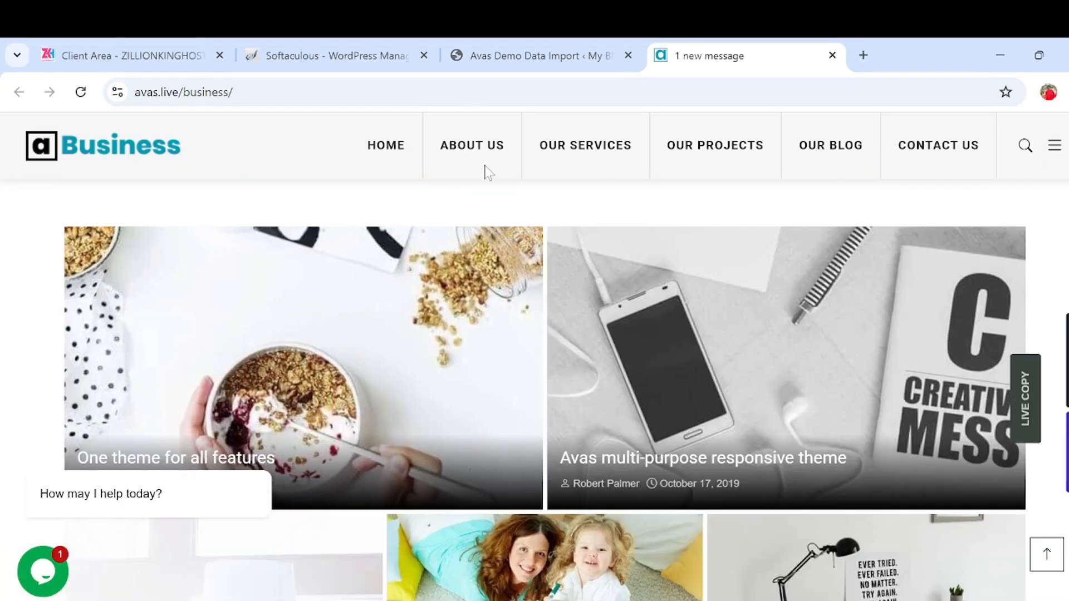
From the finished import page, open the live site's Business homepage in a new tab and view it
click(490, 60)
scroll(523, 415, down, 3)
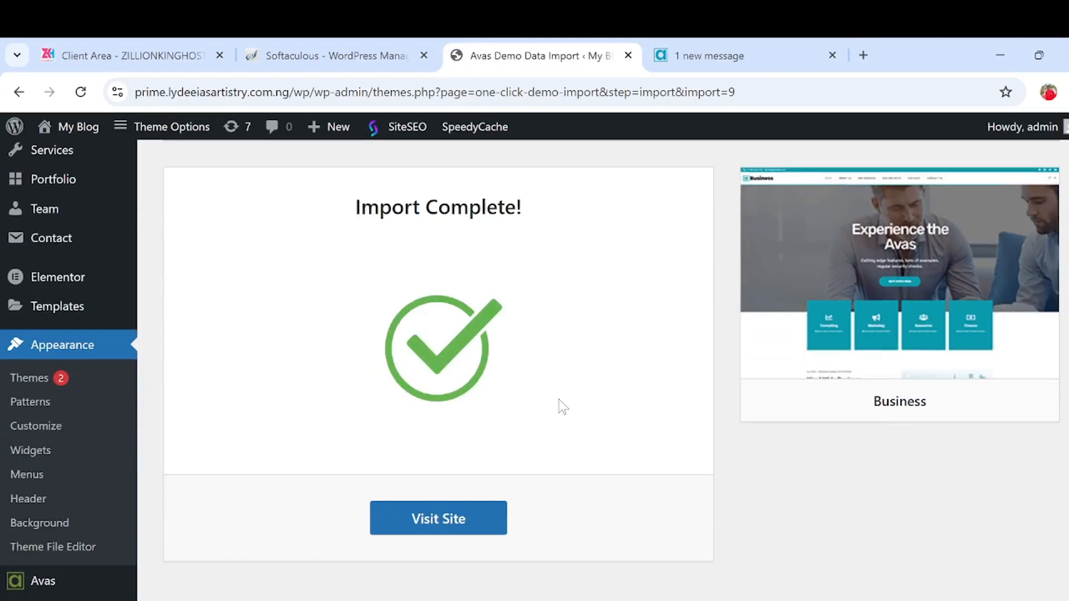
right_click(452, 532)
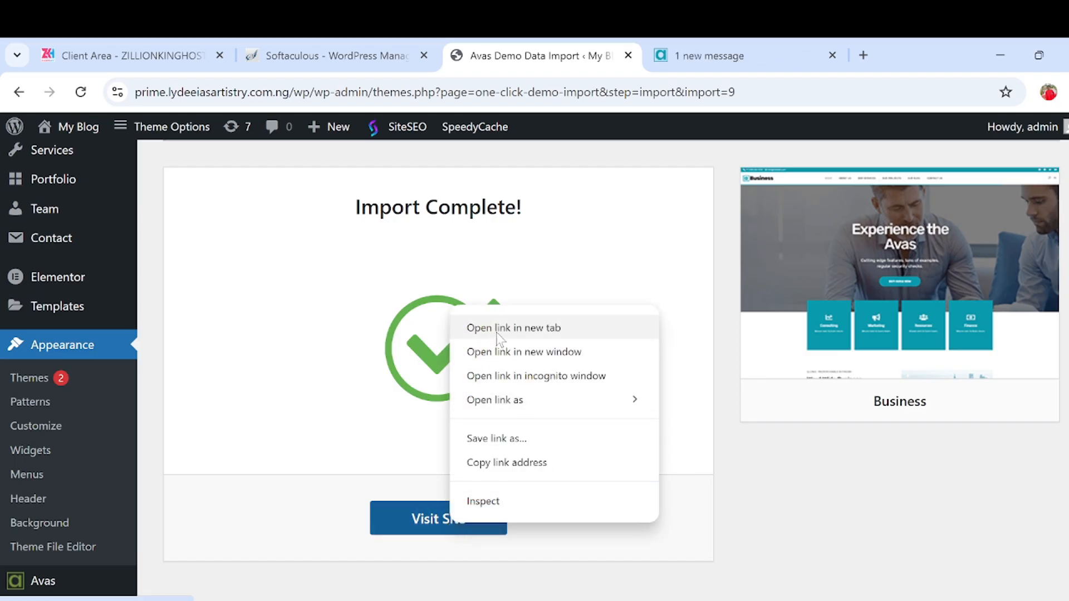
click(520, 327)
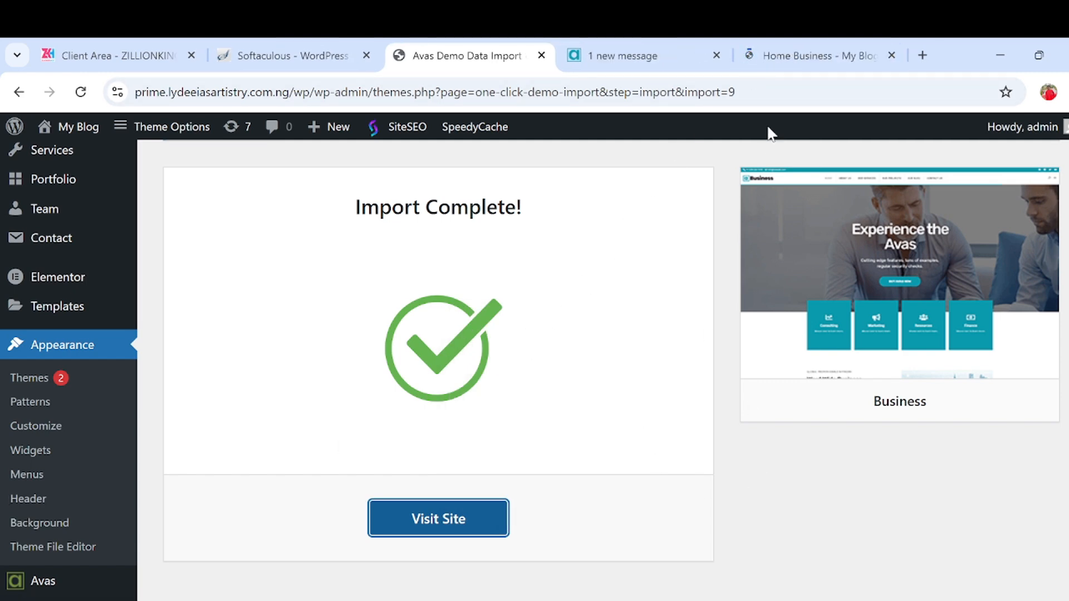
click(785, 61)
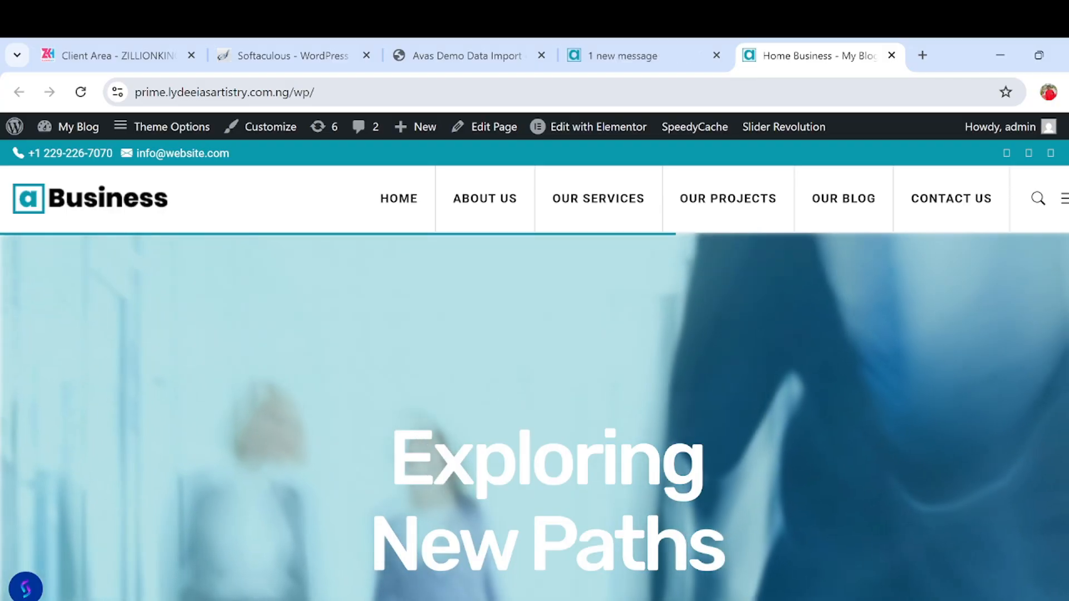
scroll(460, 429, down, 10)
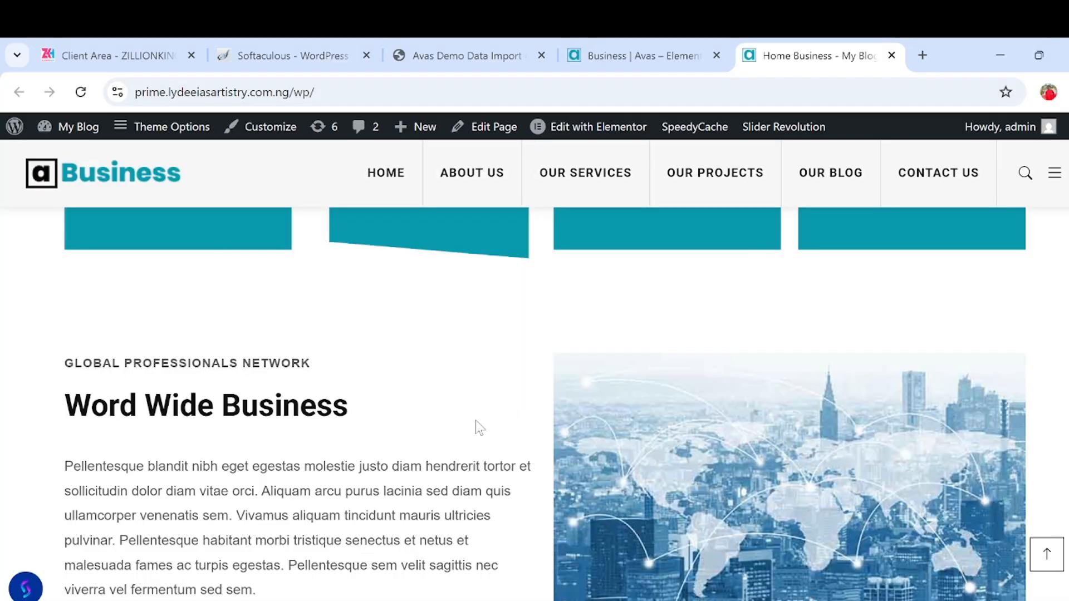
scroll(484, 426, down, 10)
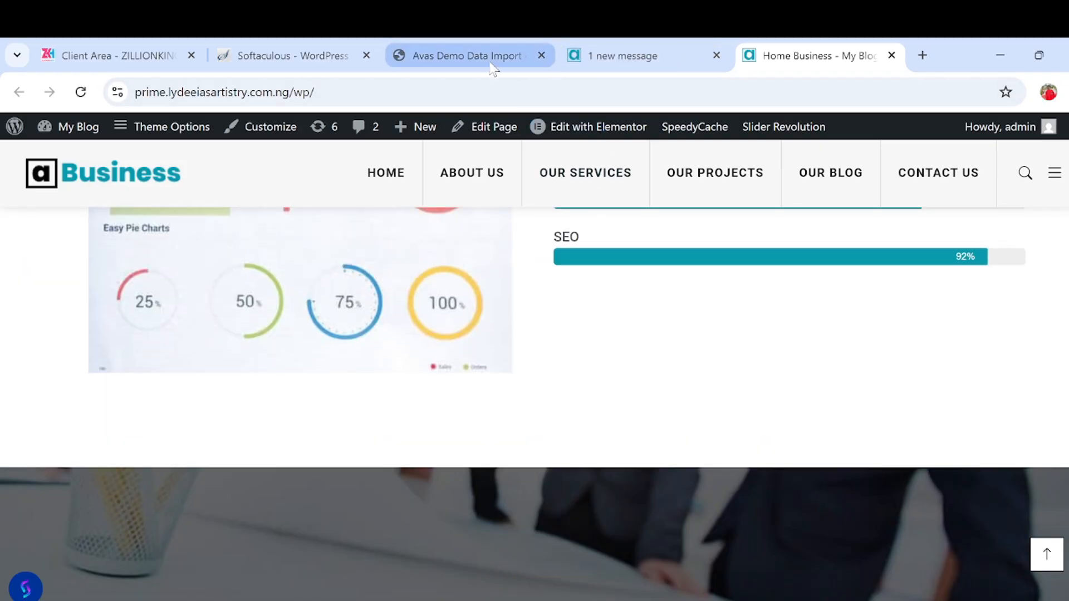
Reopen the site homepage from the My Blog Visit Site link in a fresh tab
click(492, 63)
scroll(88, 322, up, 3)
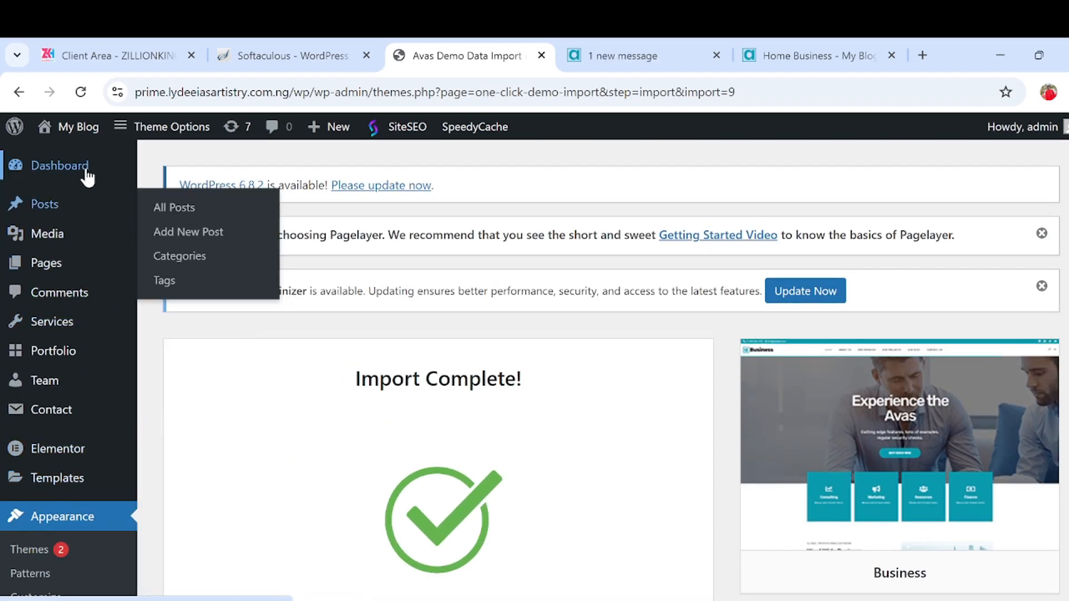
mouse_move(83, 142)
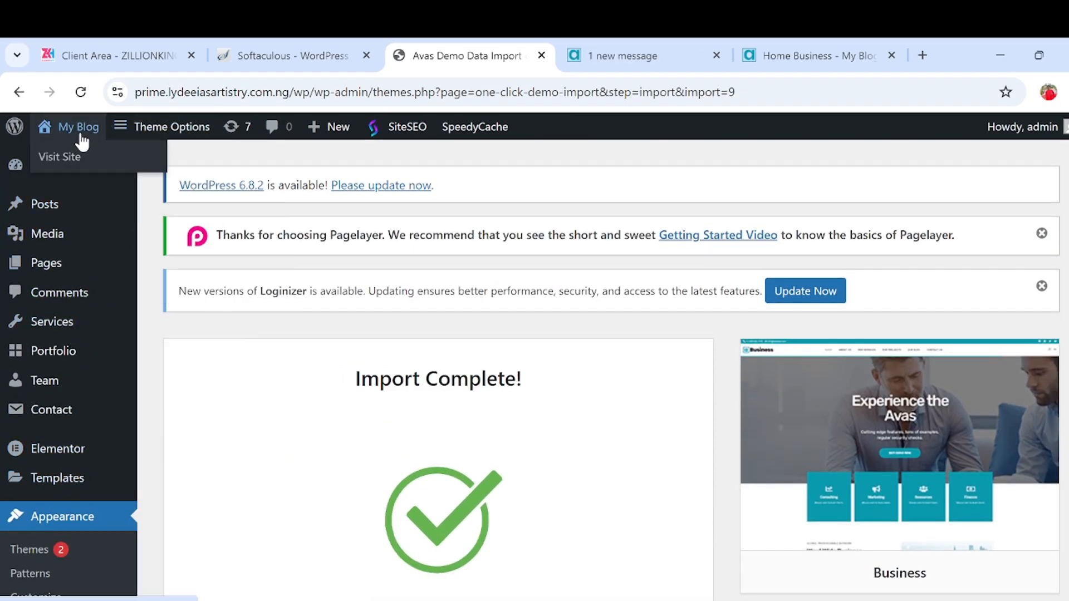
right_click(81, 162)
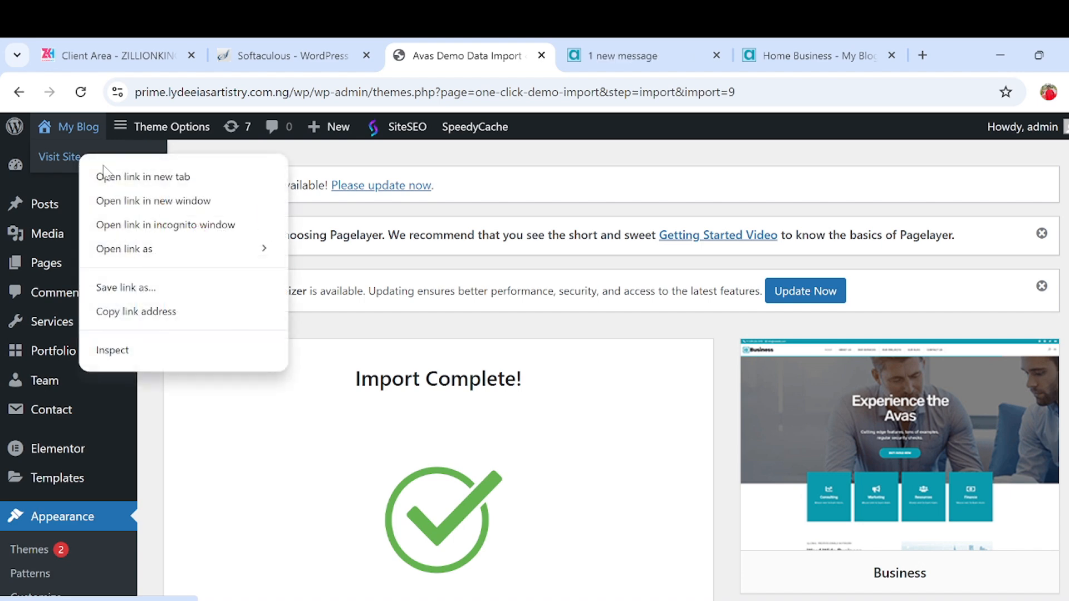
click(139, 174)
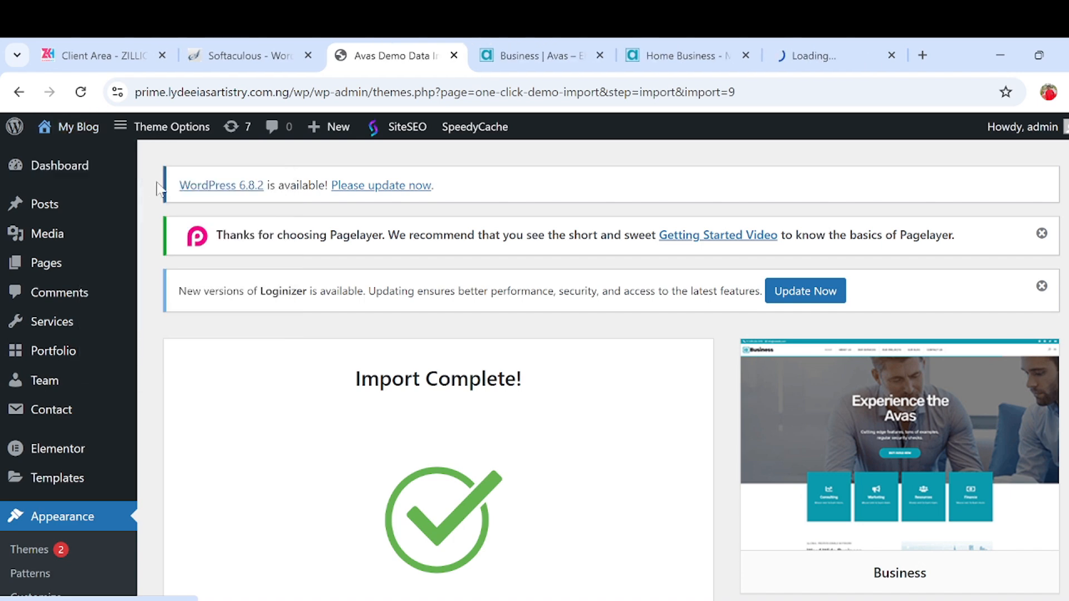
click(796, 56)
Close the older duplicate homepage tab and launch Edit with Elementor for the Home Business page
click(746, 56)
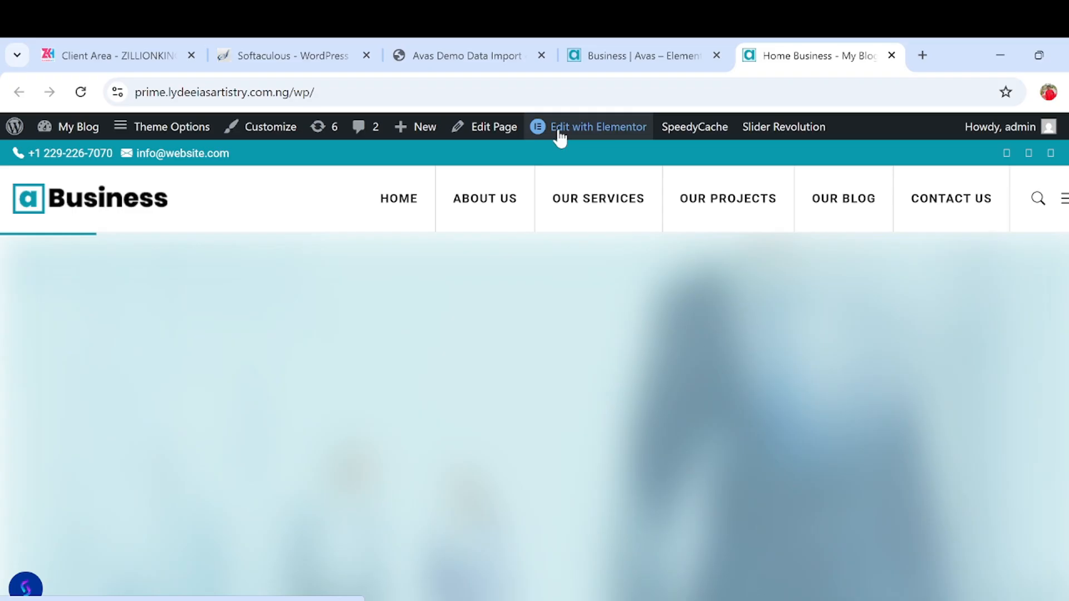
mouse_move(560, 136)
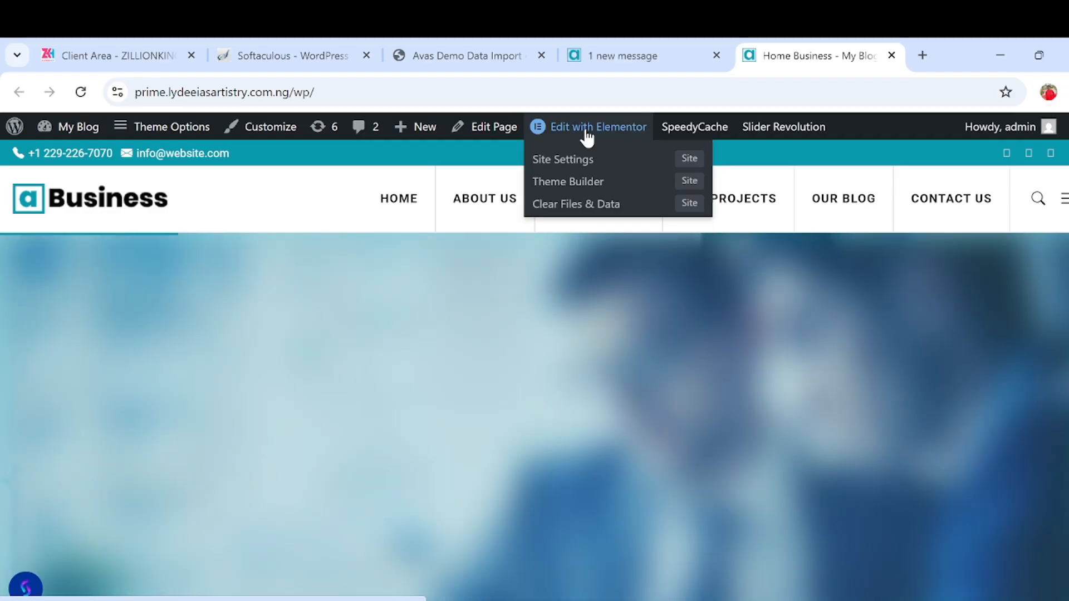
click(587, 133)
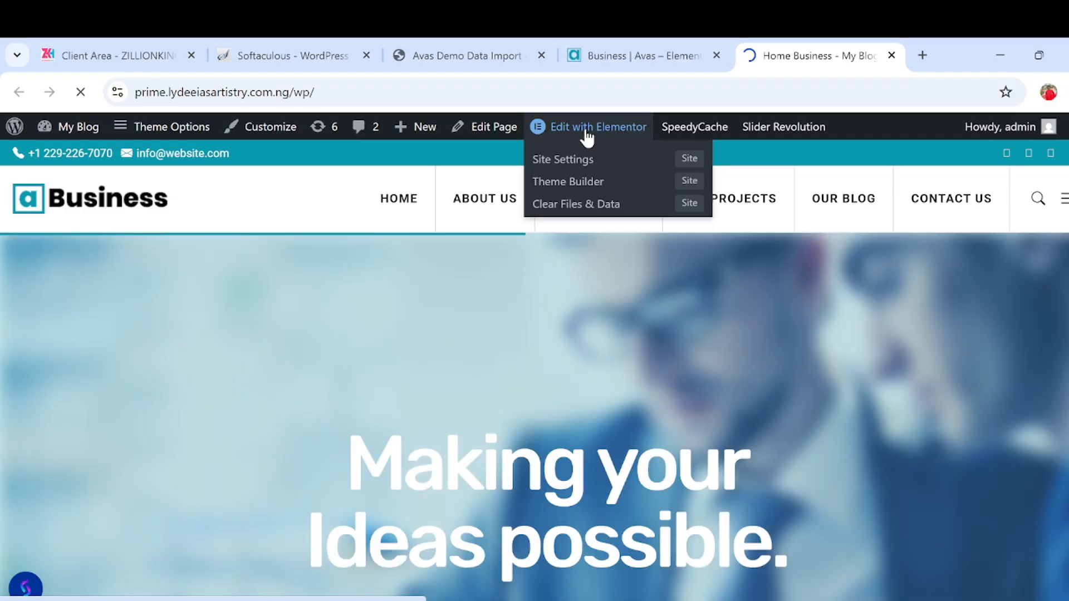